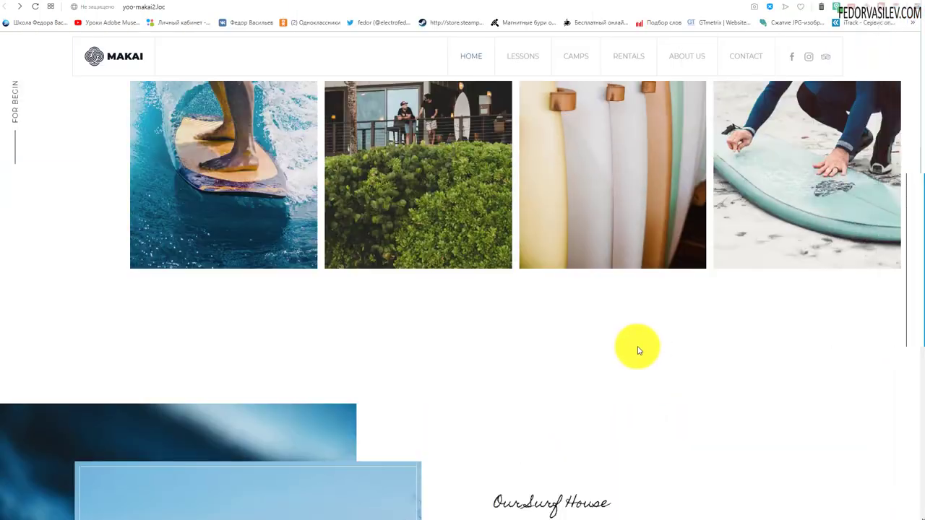
- Add a new section below the ВТОРОЙ ЭКРАН section, name it "экран 3", and save the page
scroll(638, 349, "up", 3)
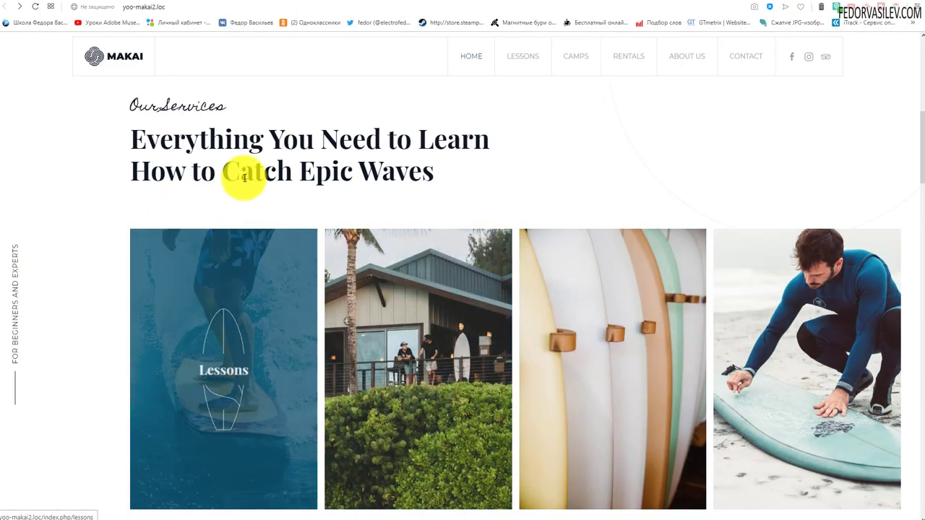
scroll(412, 333, "down", 8)
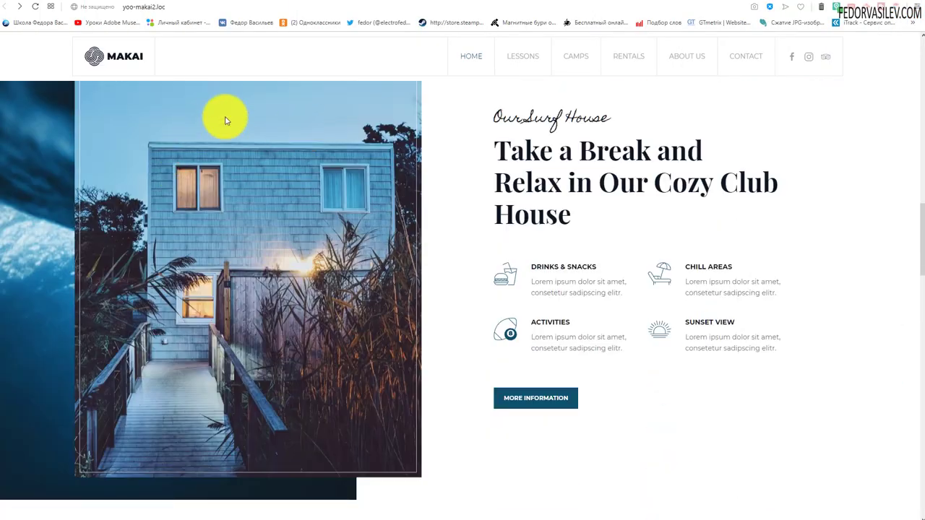
mouse_move(680, 65)
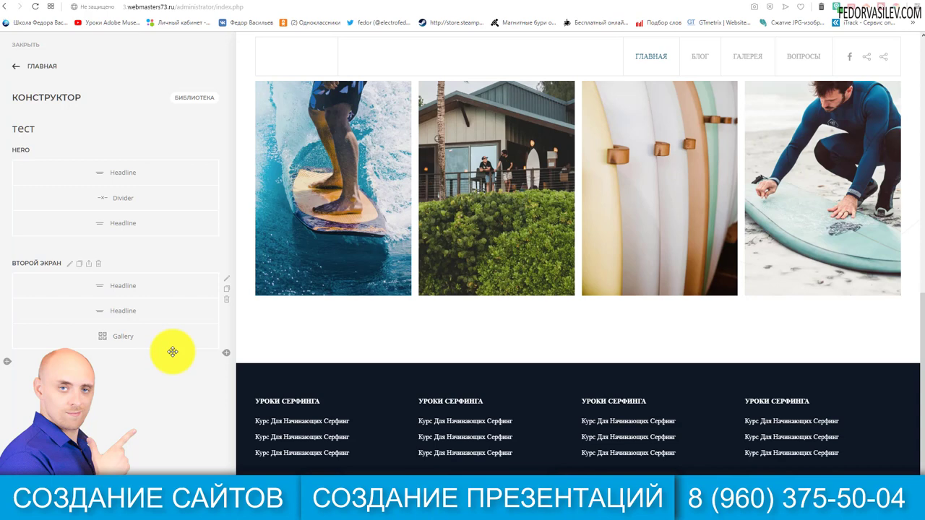
left_click(8, 362)
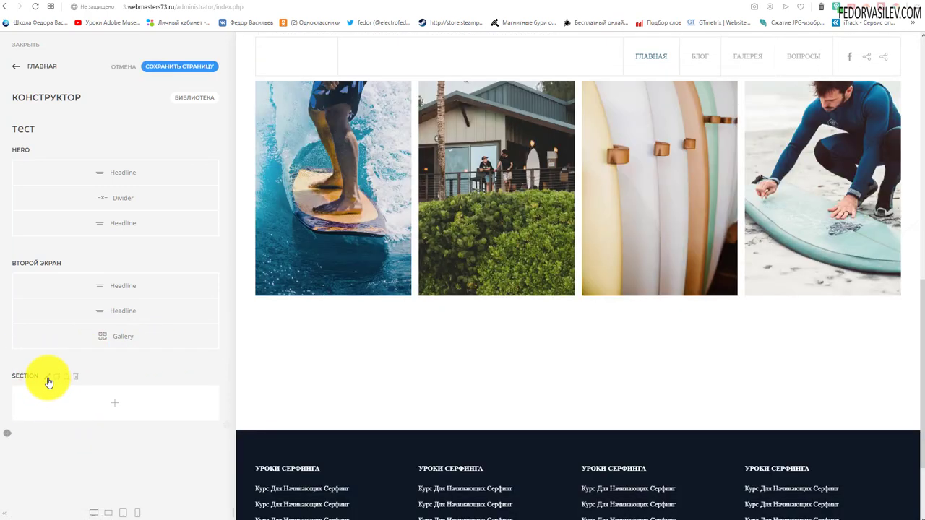
left_click(46, 378)
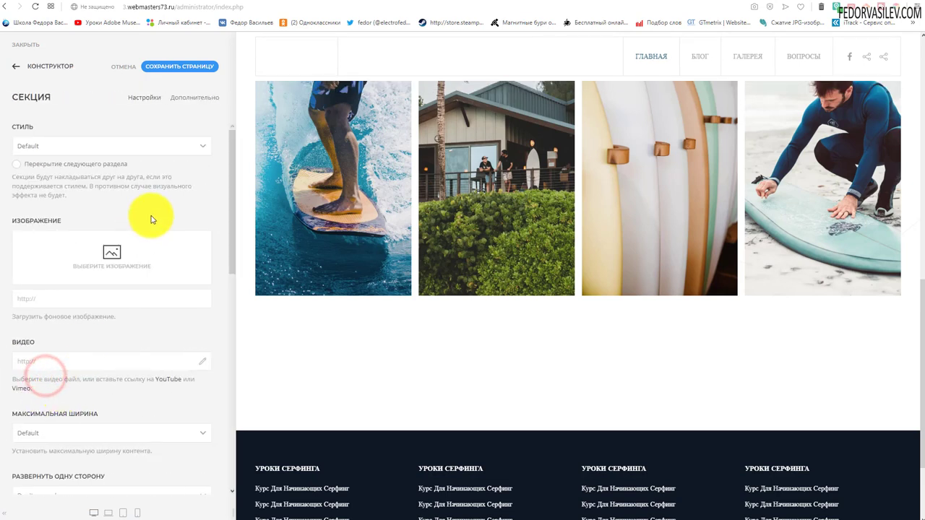
left_click(183, 99)
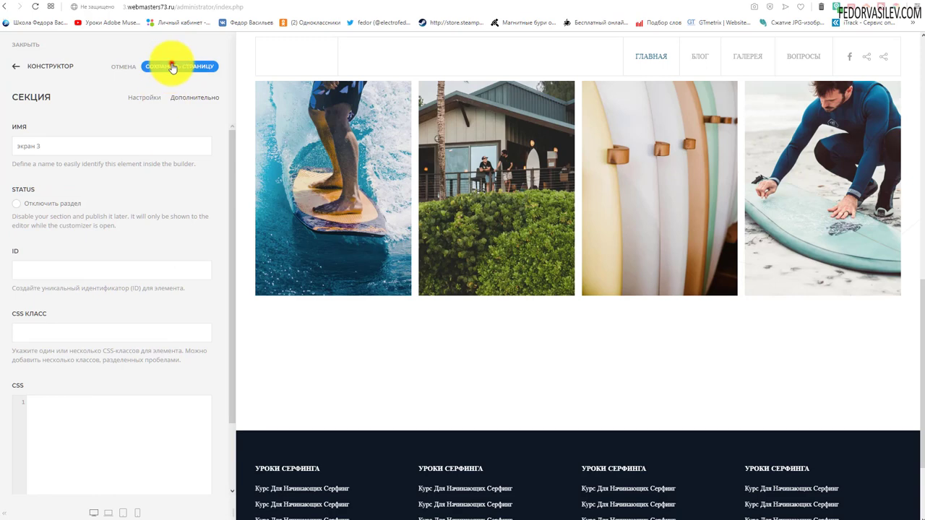
left_click(170, 65)
left_click(14, 68)
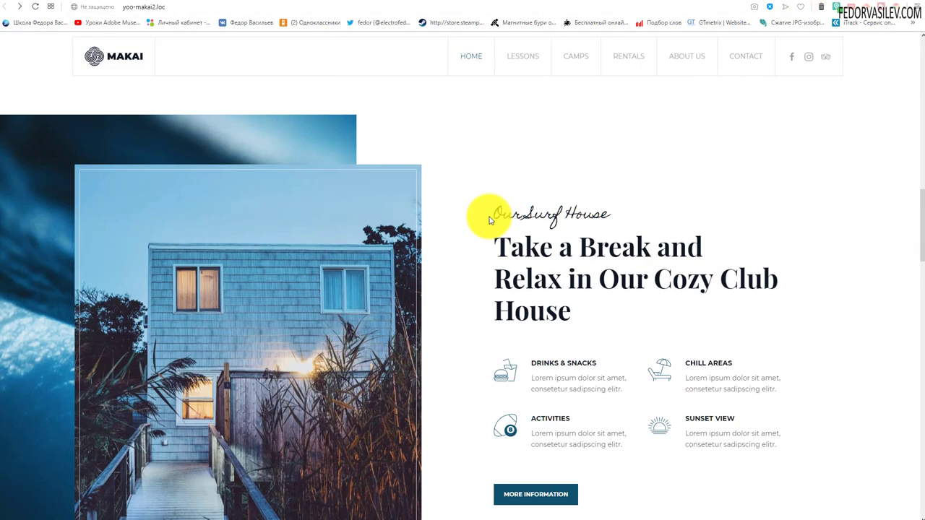
- Change the grid layout of the row in the ЭКРАН 3 section to Halves
scroll(484, 213, "down", 1)
scroll(233, 267, "down", 1)
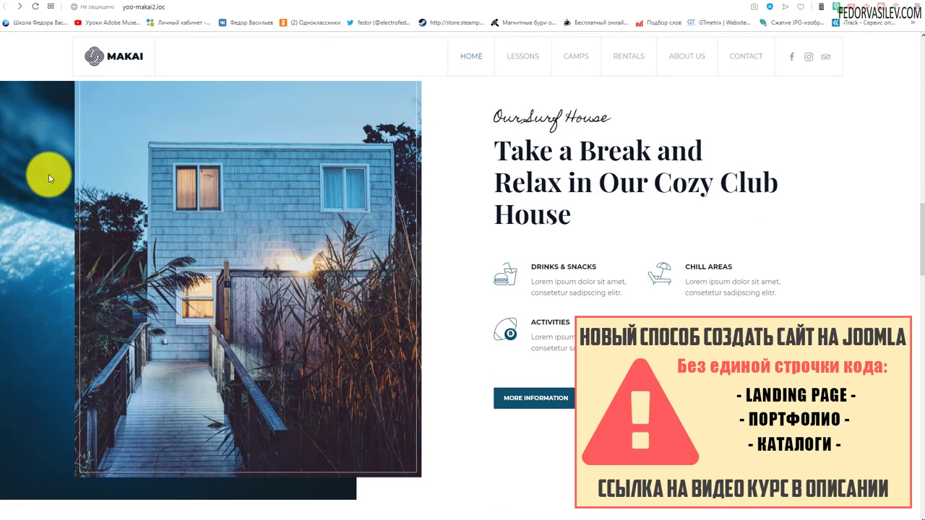
scroll(217, 211, "up", 1)
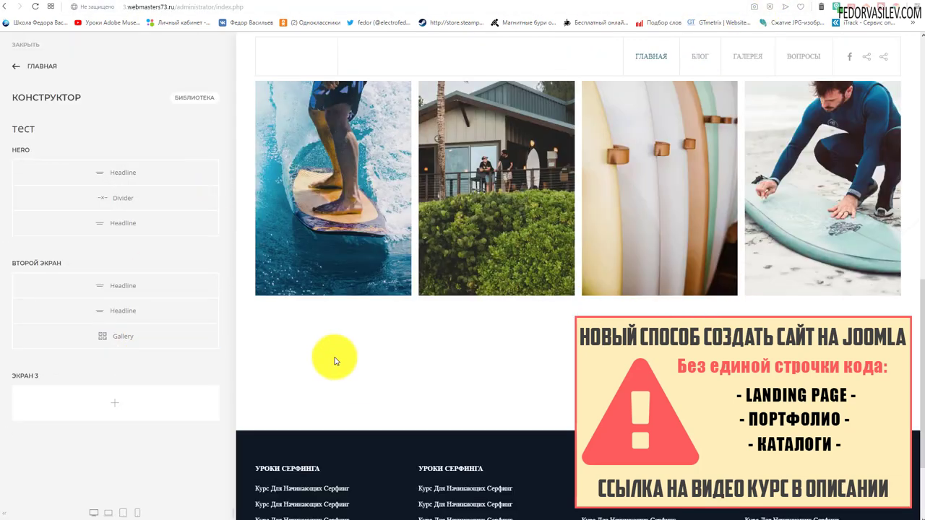
scroll(344, 339, "down", 2)
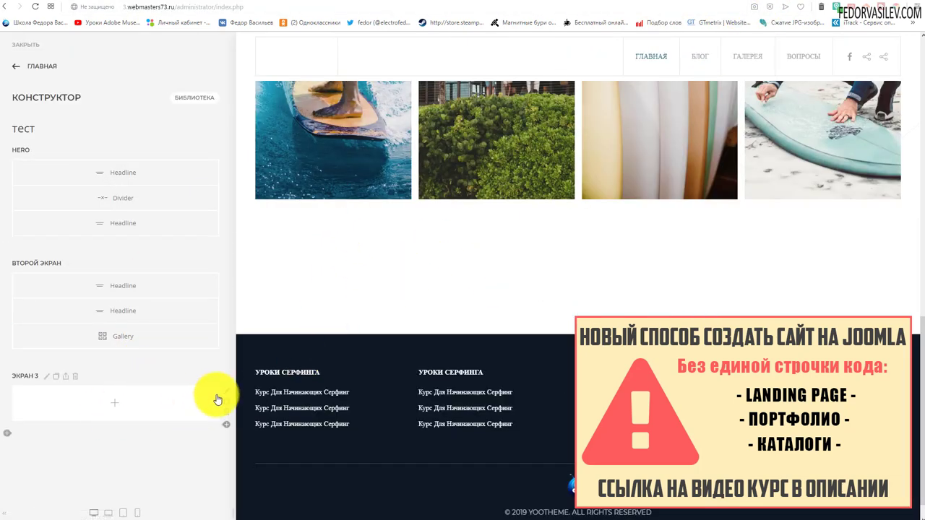
left_click(226, 396)
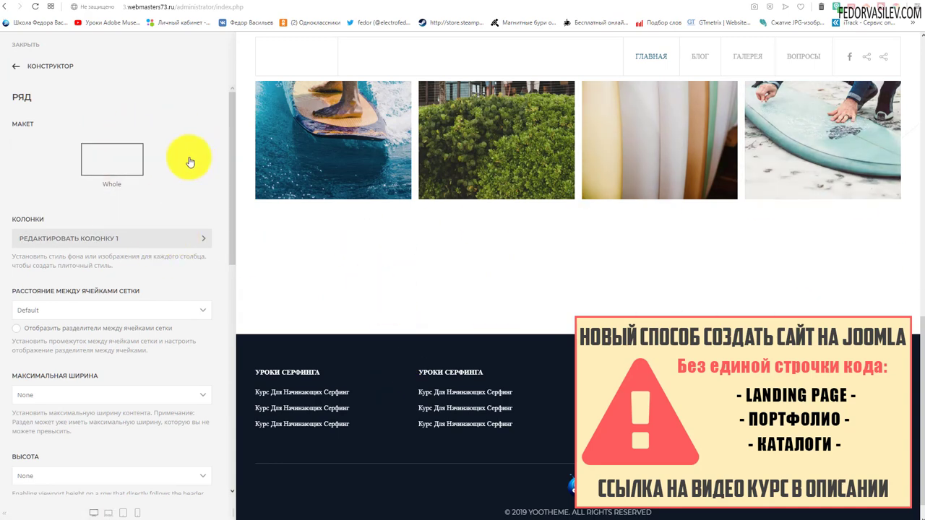
left_click(92, 168)
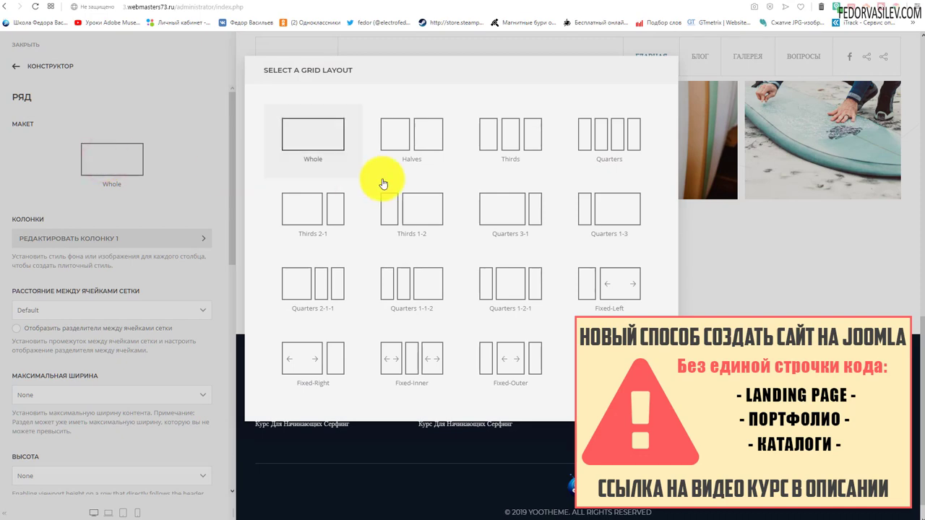
left_click(409, 142)
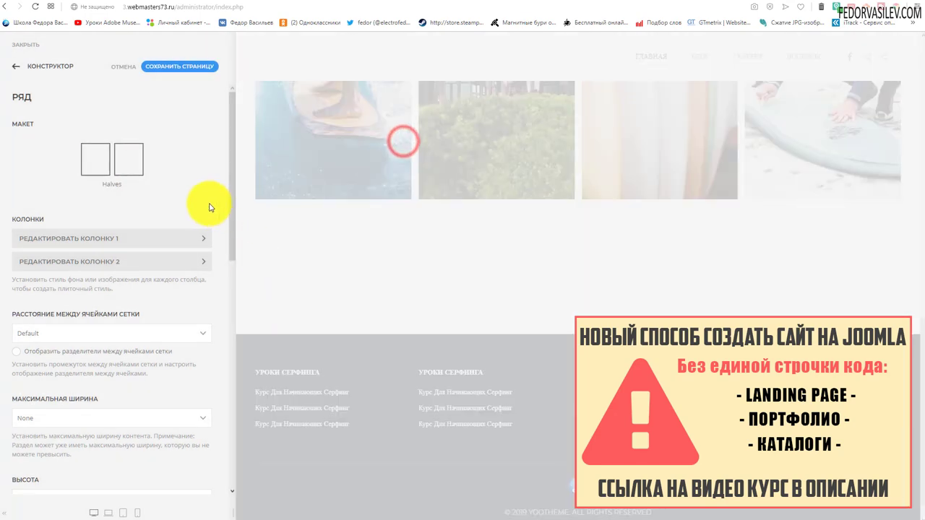
- Set the row's gap between grid cells to Large and review its remaining settings
scroll(120, 222, "down", 2)
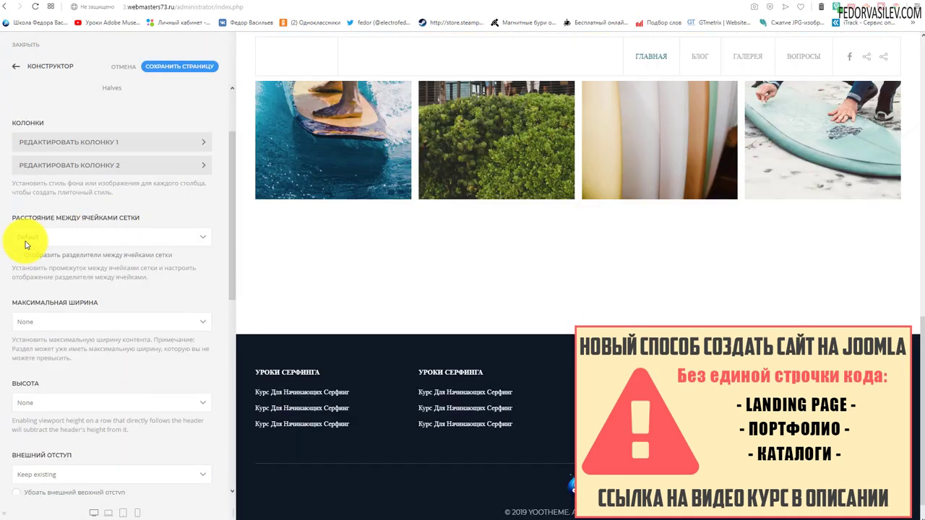
left_click(36, 238)
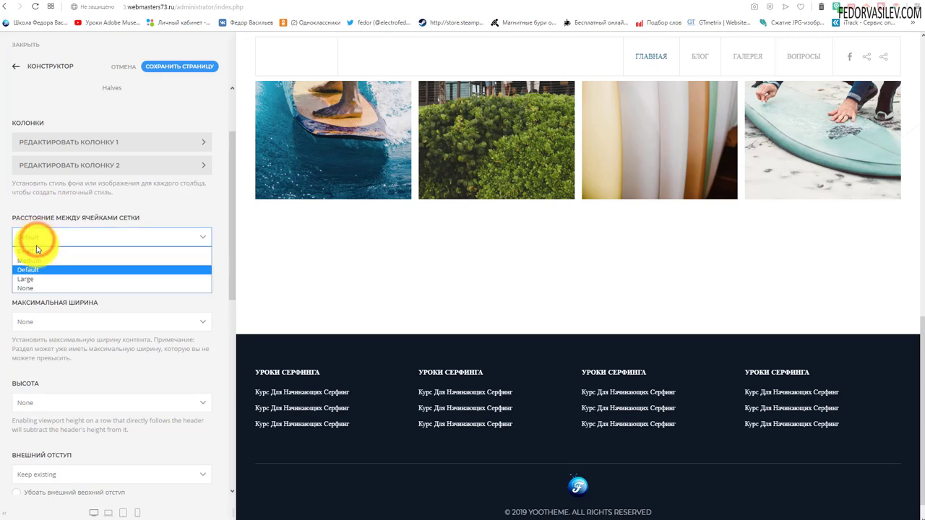
left_click(40, 279)
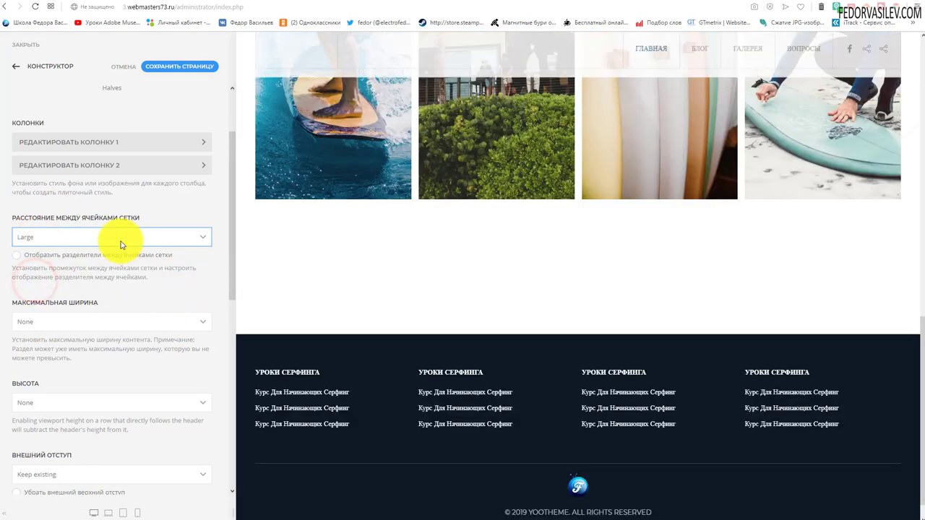
scroll(124, 243, "down", 2)
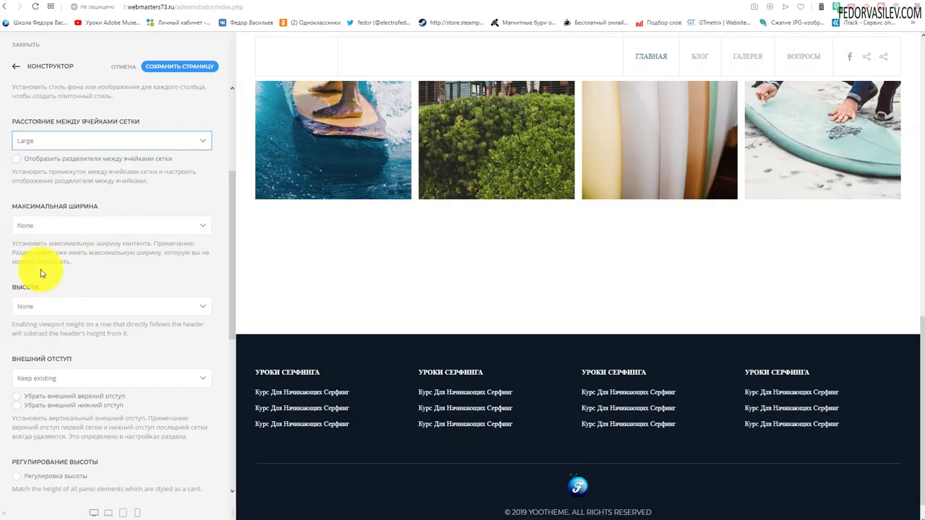
scroll(41, 273, "down", 6)
scroll(134, 329, "up", 6)
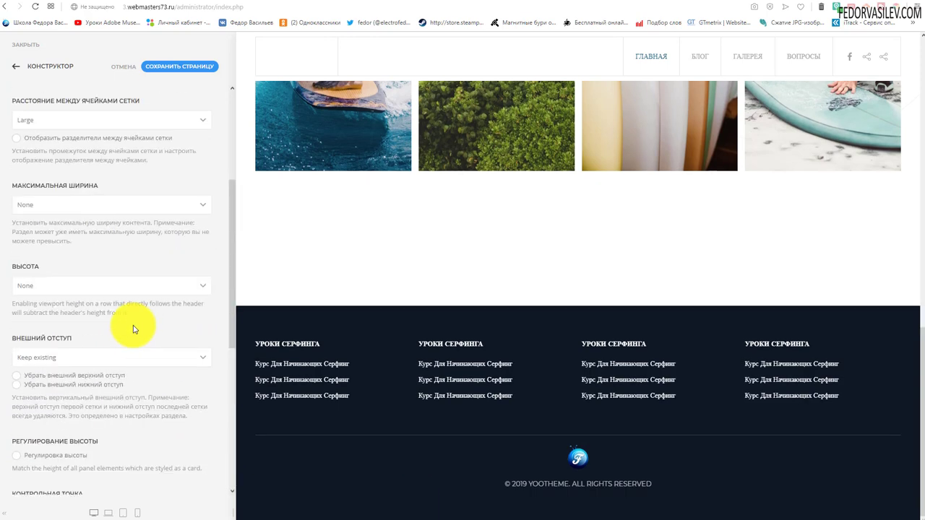
scroll(133, 330, "up", 5)
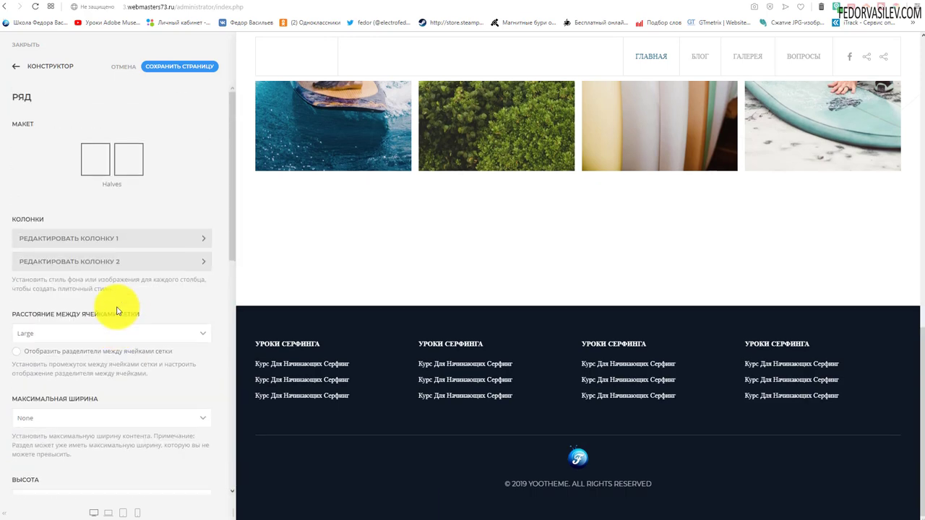
- Upload home-surf-house-bg.jpg and assign it as the background image of the row's column 1
left_click(103, 240)
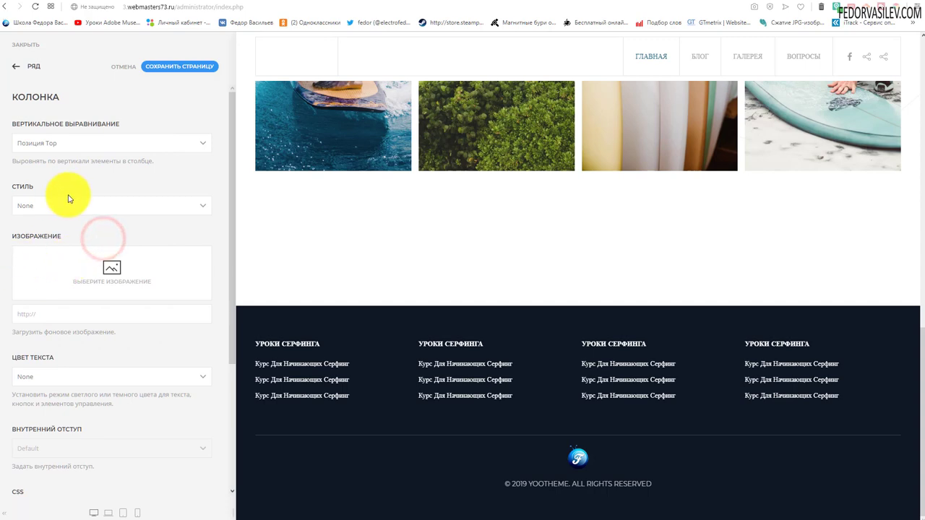
left_click(103, 271)
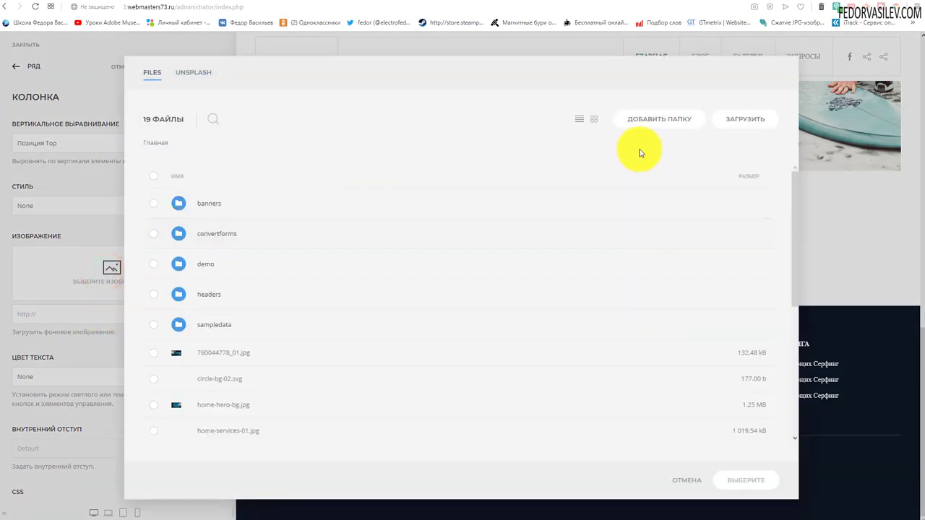
left_click(593, 123)
scroll(615, 212, "down", 3)
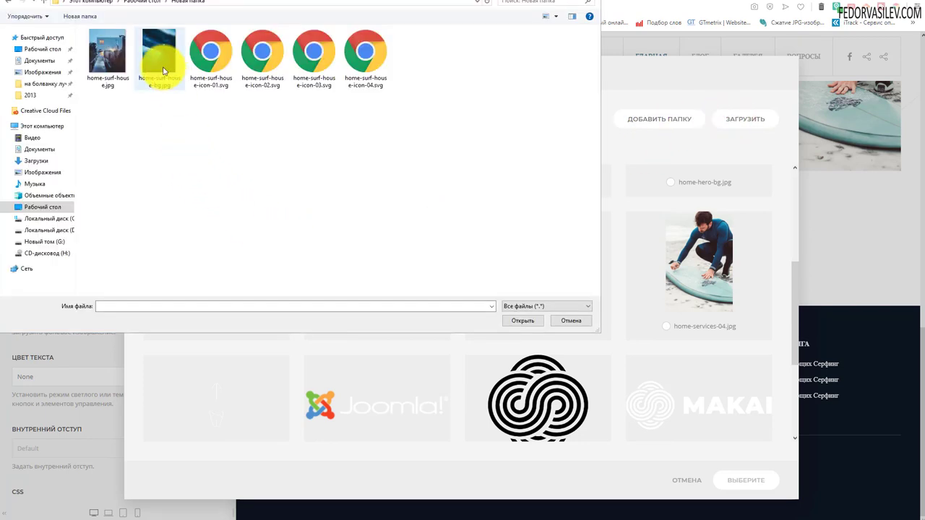
left_click(163, 70)
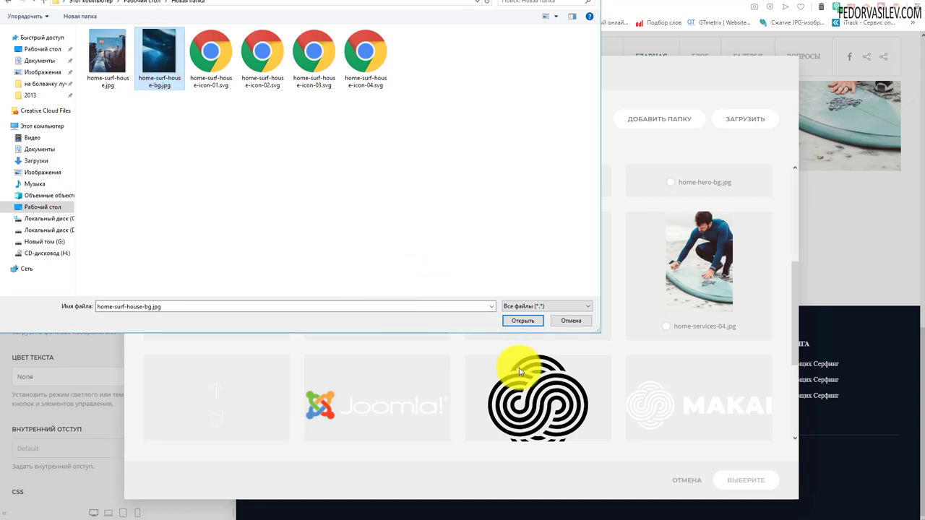
left_click(523, 323)
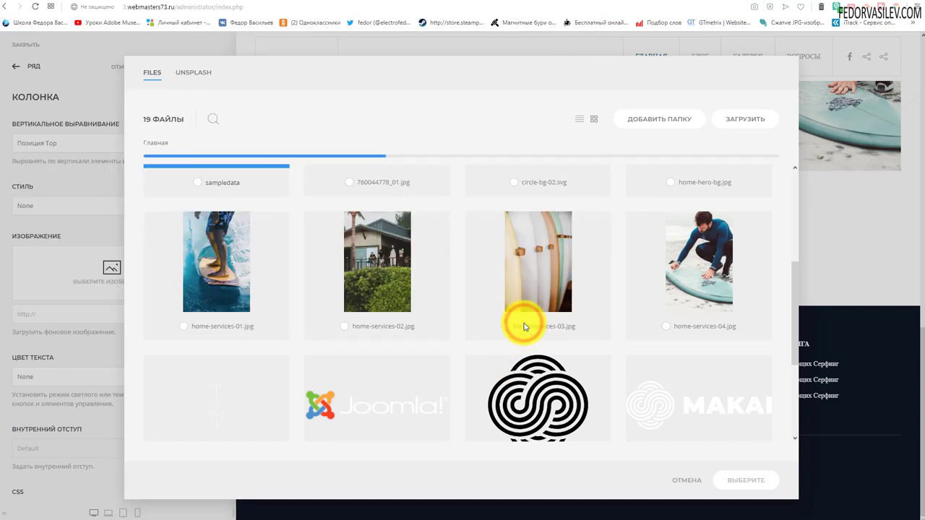
scroll(448, 343, "down", 3)
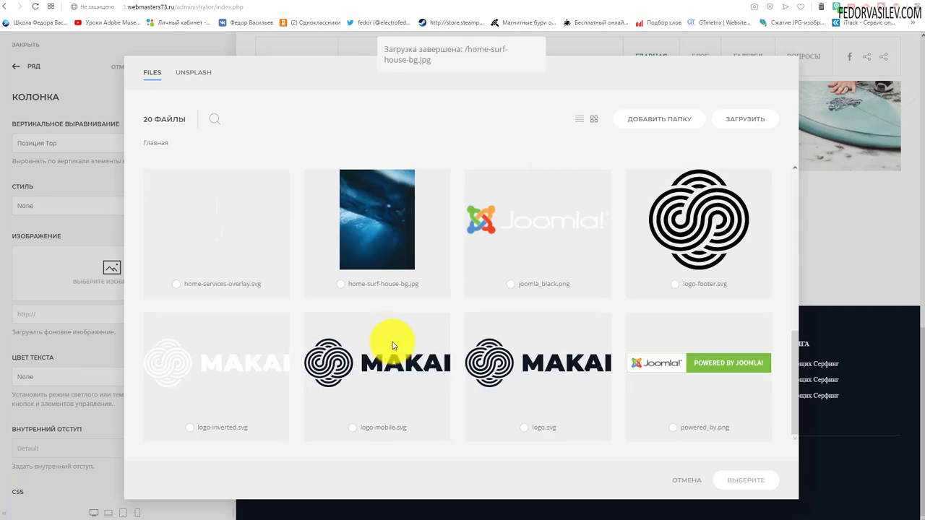
left_click(343, 290)
left_click(755, 482)
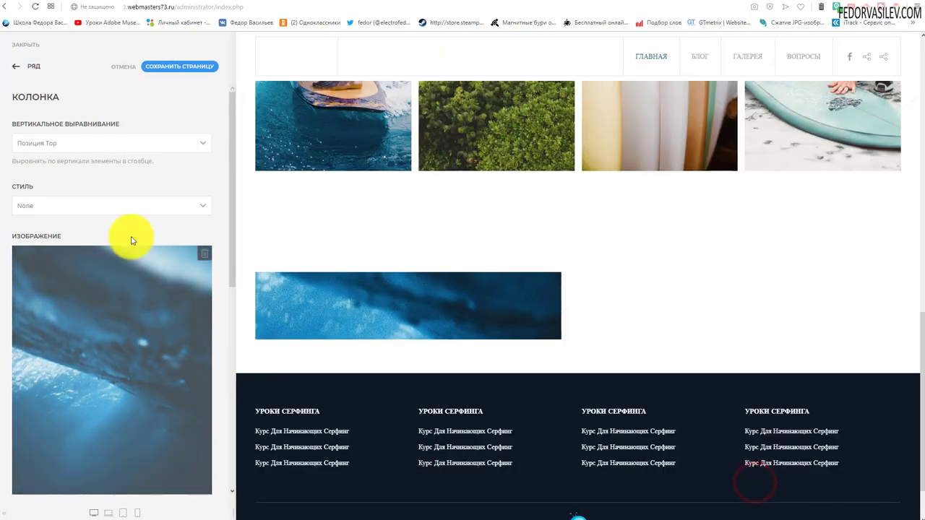
- Set column 1's vertical alignment to Middle and save the page
left_click(78, 150)
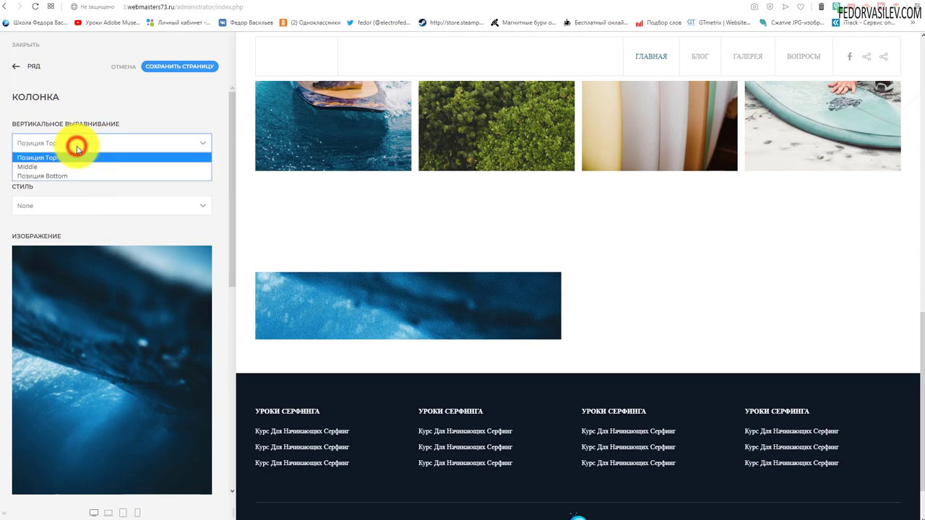
left_click(38, 168)
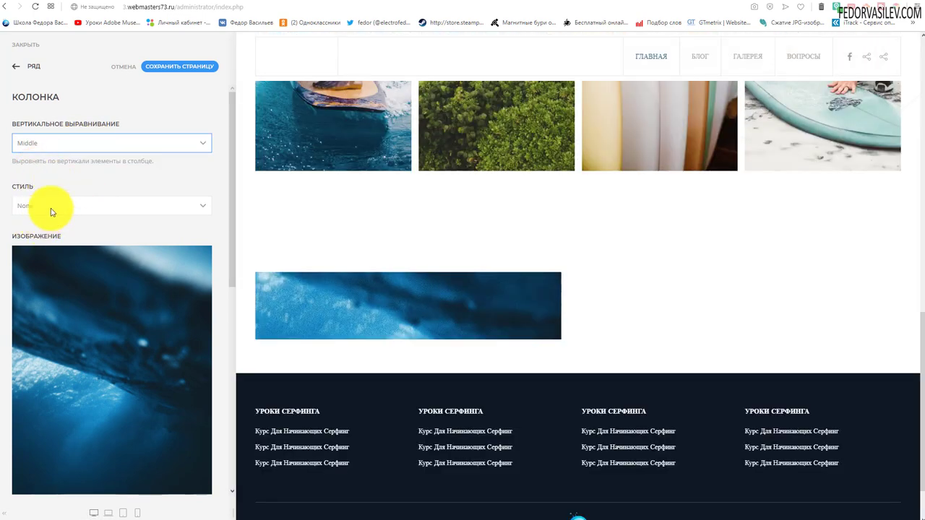
scroll(66, 213, "down", 5)
scroll(42, 407, "down", 2)
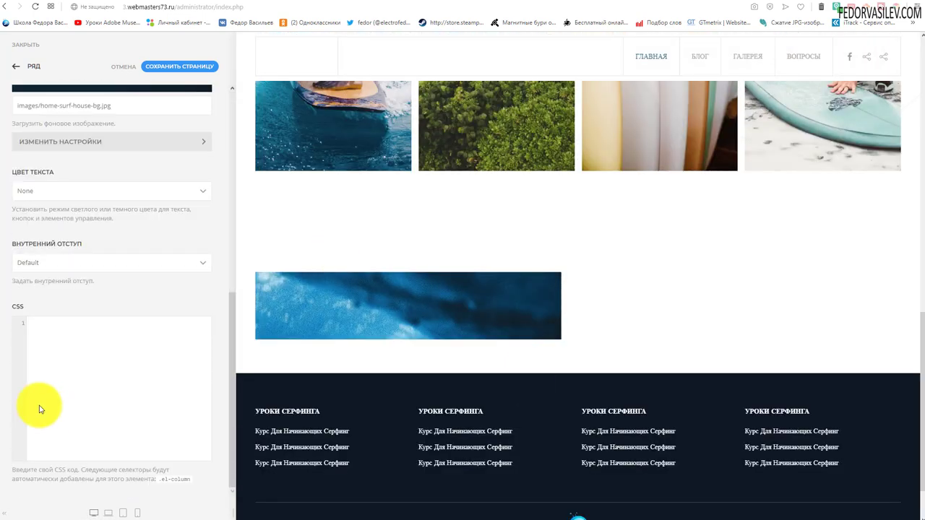
scroll(199, 430, "up", 5)
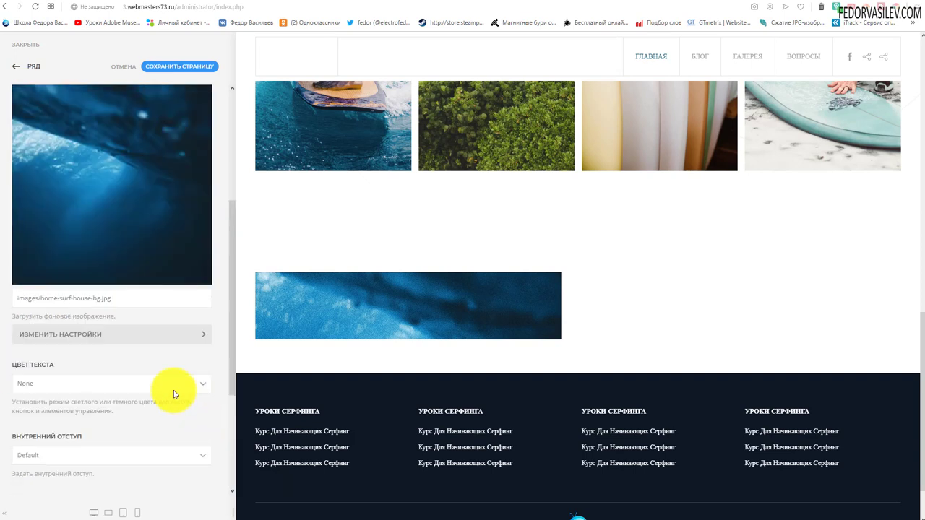
left_click(184, 67)
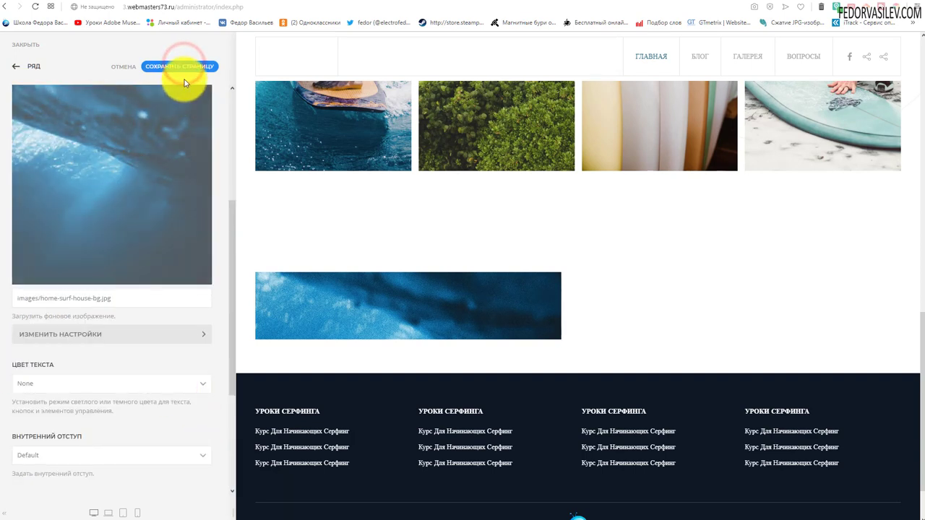
- Set the column background image's width to 850 and its image size to Contain
left_click(94, 340)
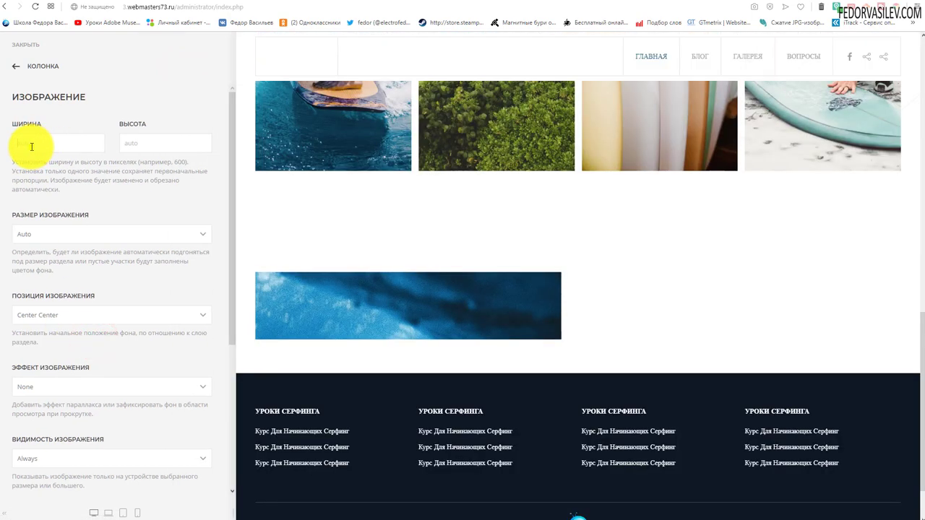
right_click(40, 147)
left_click(55, 227)
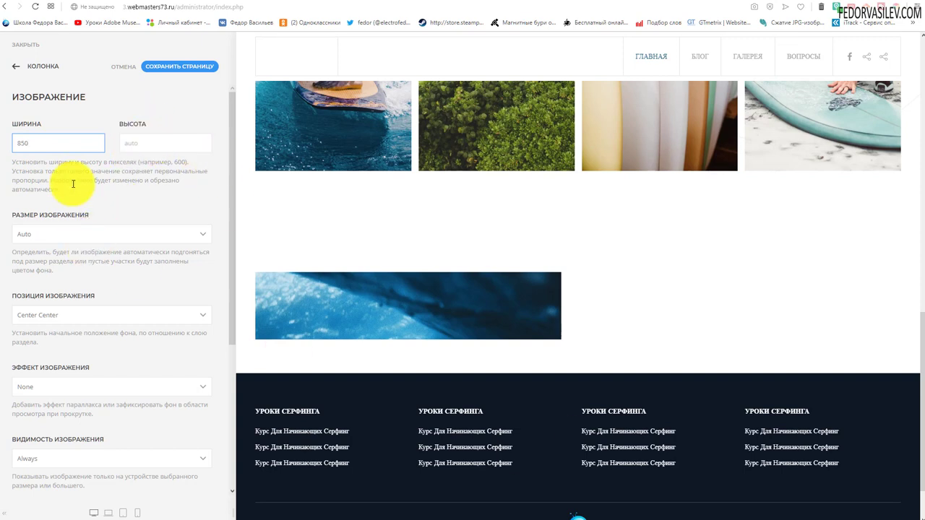
left_click(74, 235)
left_click(38, 266)
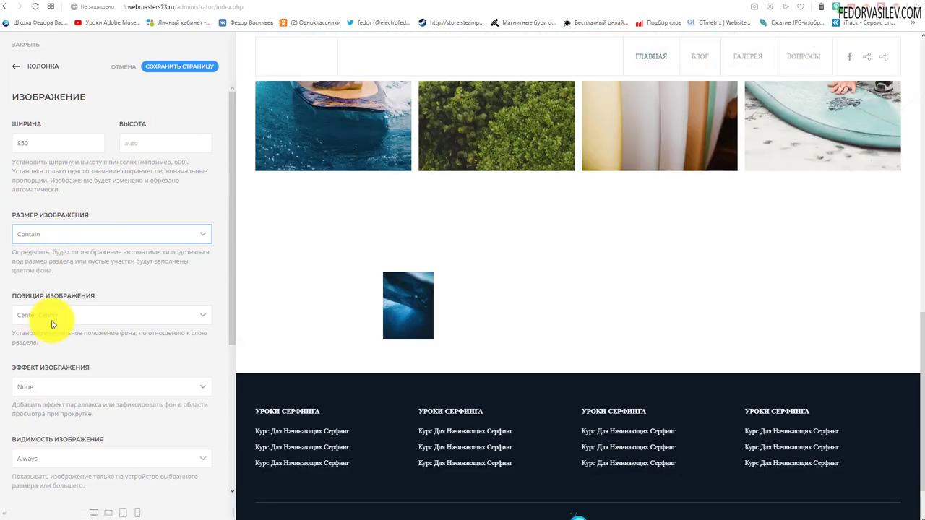
- Set the column background image's position to Center Left, keep its size at Contain, and save the page
left_click(53, 318)
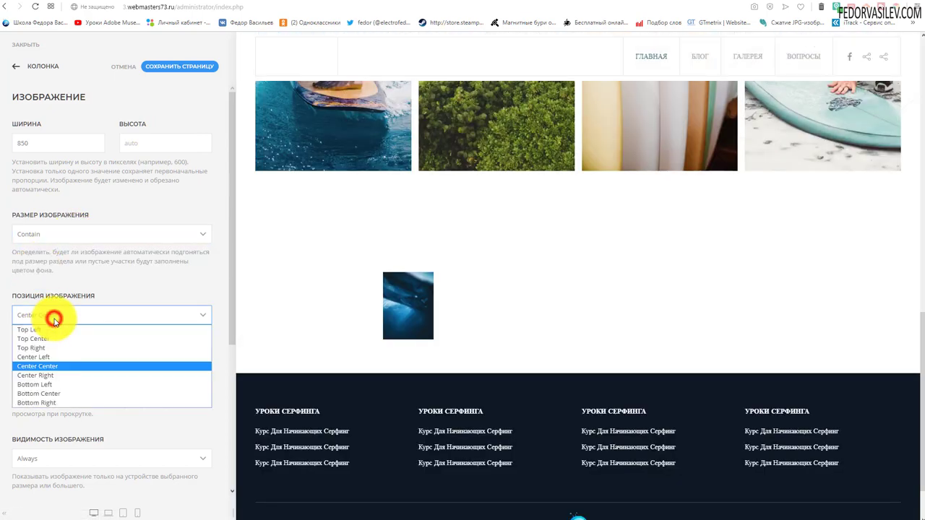
left_click(56, 357)
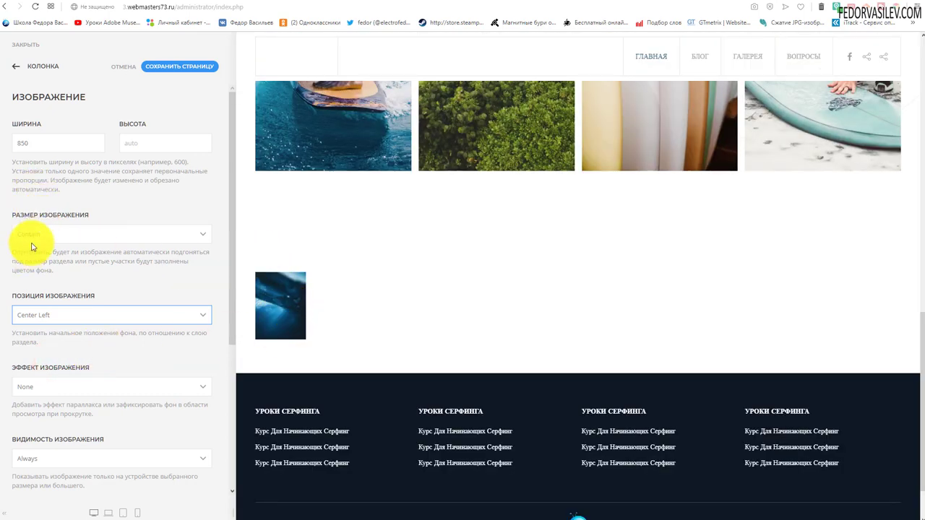
left_click(39, 233)
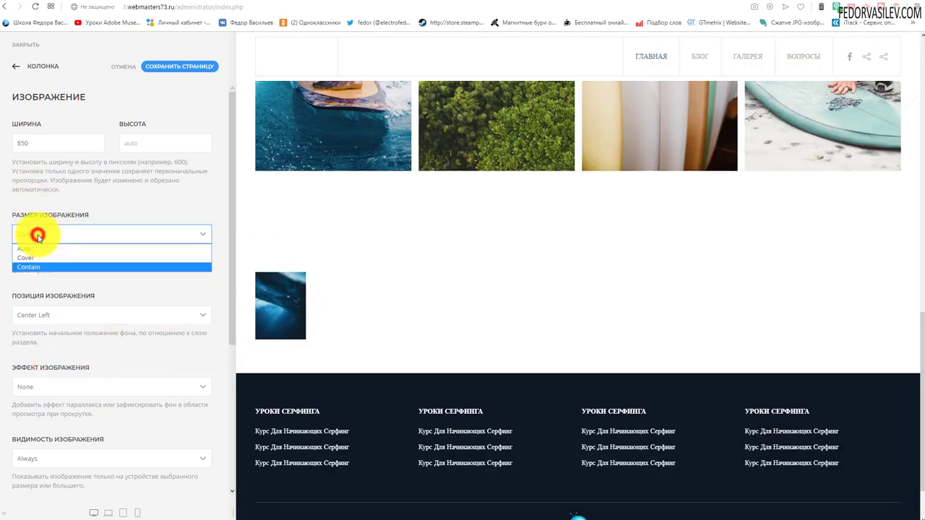
left_click(77, 192)
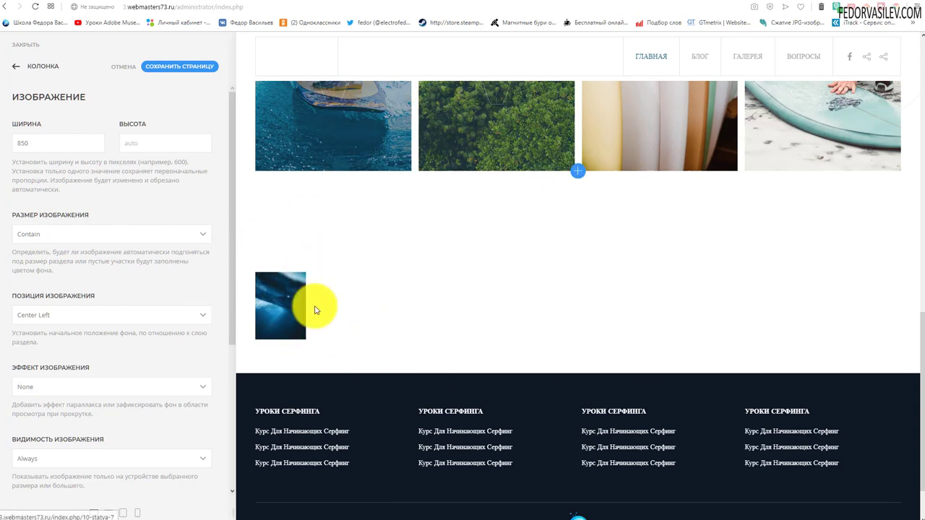
left_click(45, 235)
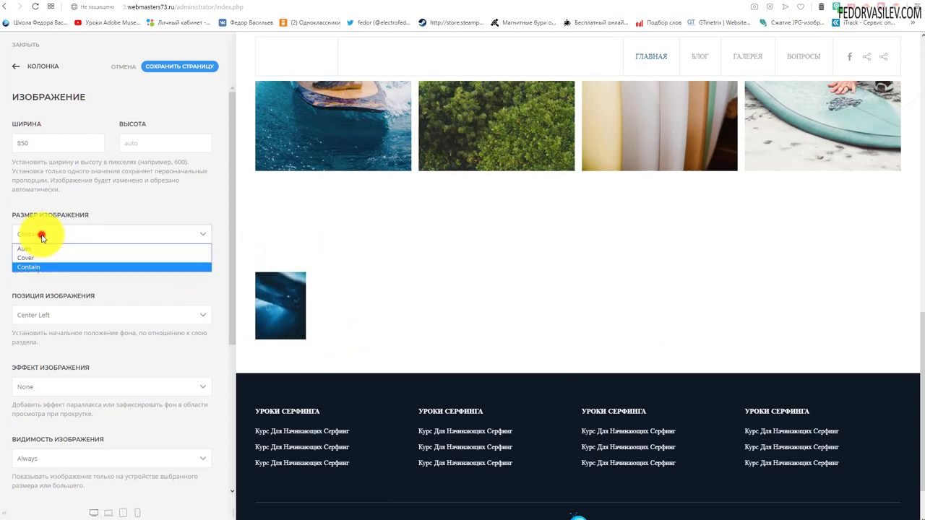
left_click(41, 243)
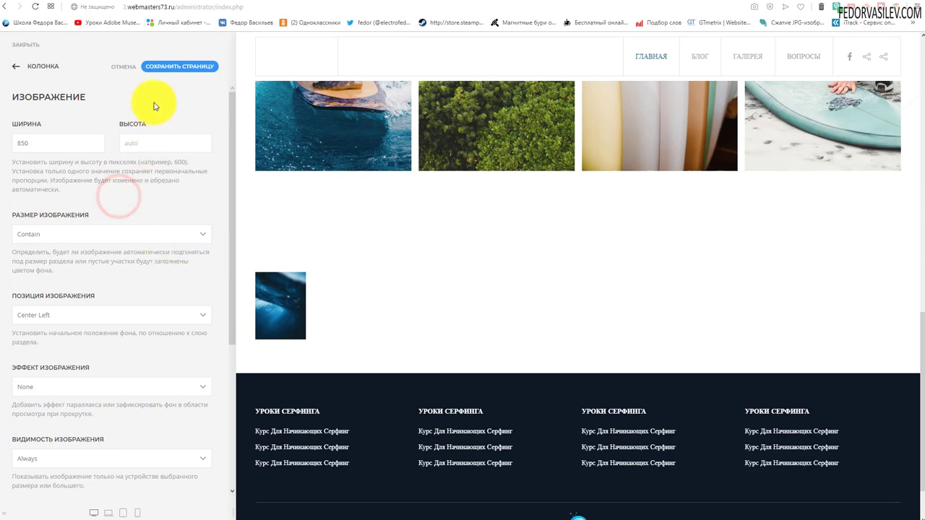
left_click(156, 66)
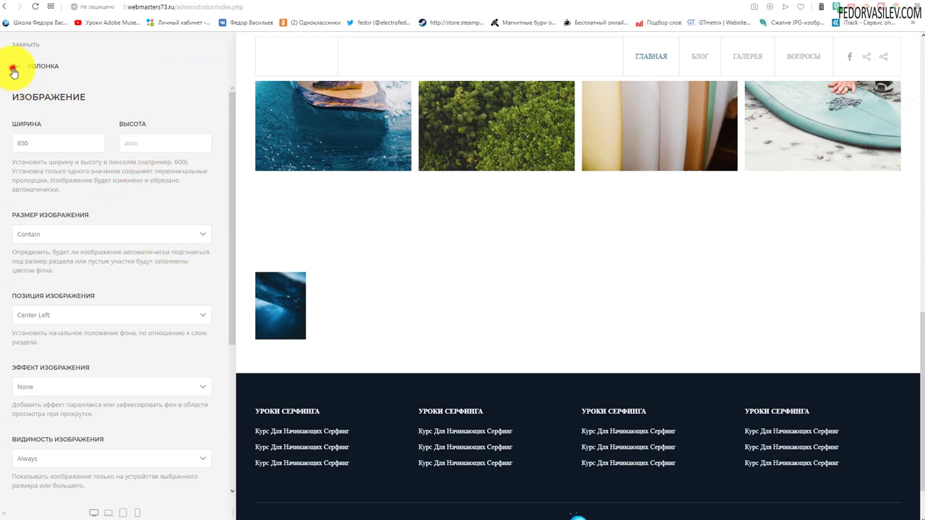
- Return to the page structure and add an Image element to the first column of the Экран 3 section
left_click(13, 69)
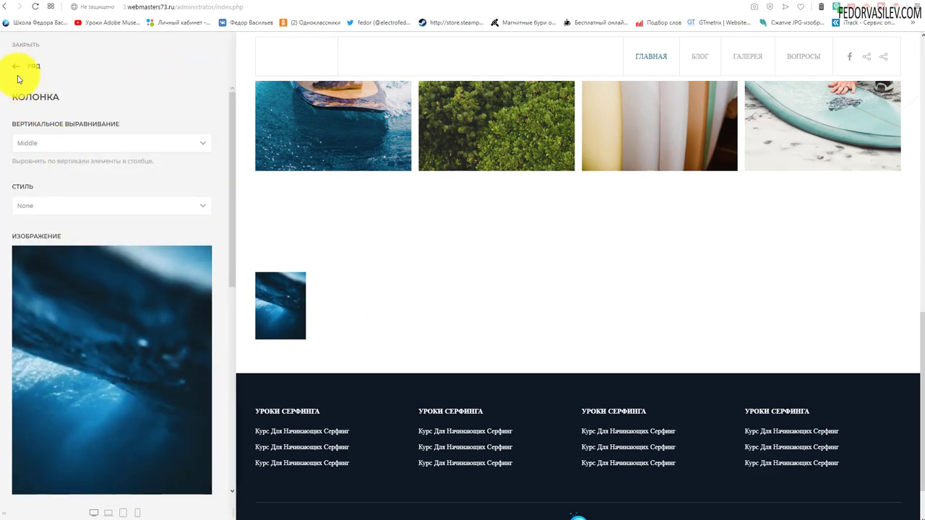
left_click(17, 71)
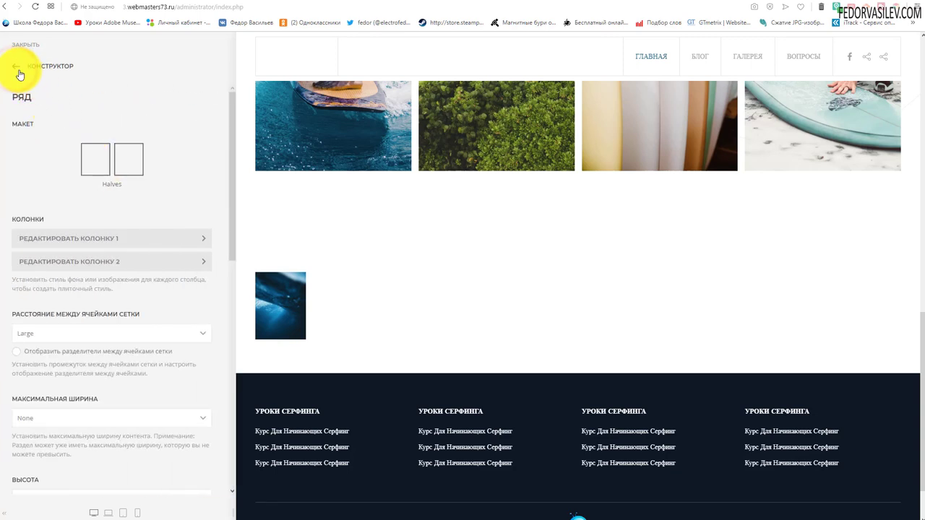
left_click(18, 73)
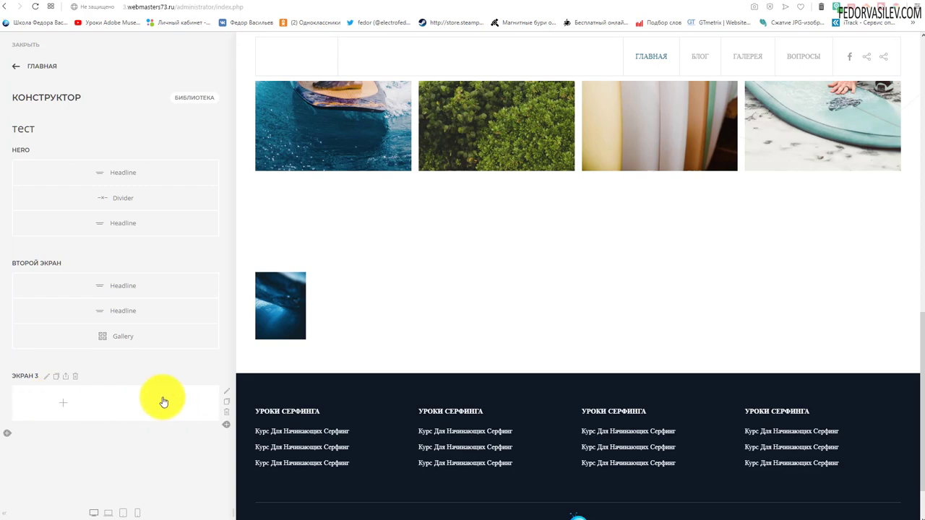
left_click(61, 409)
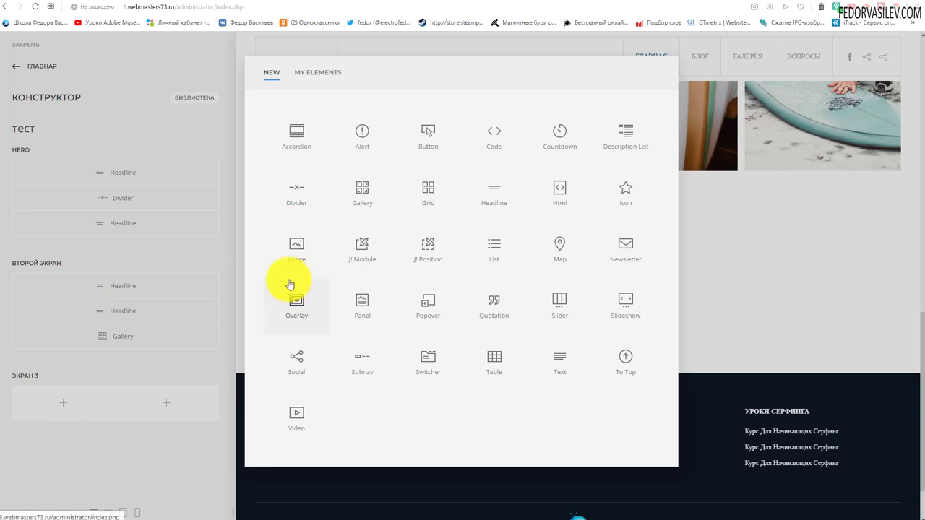
left_click(323, 267)
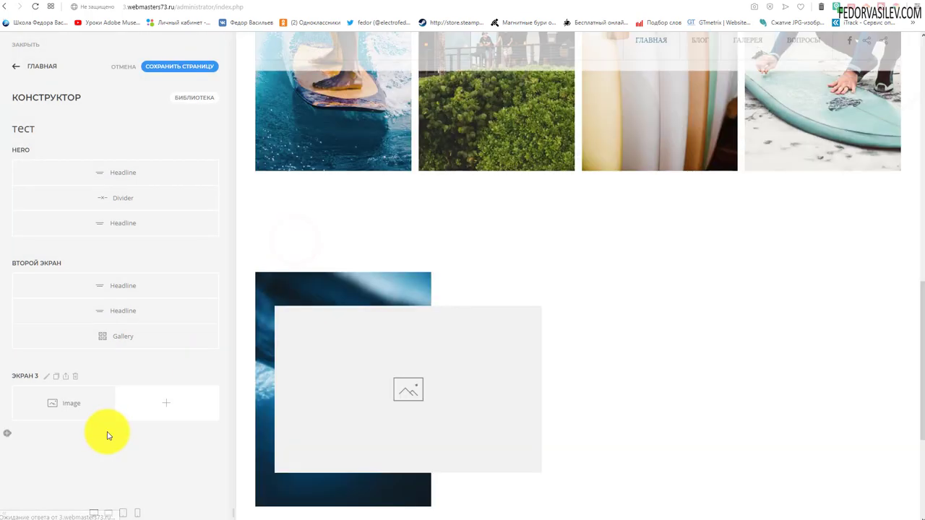
scroll(412, 210, "down", 1)
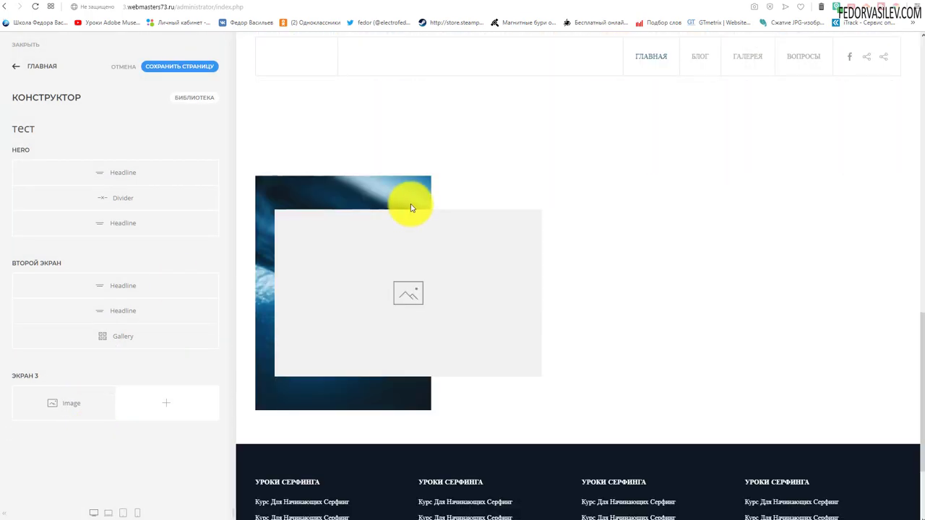
- Upload home-surf-house.jpg and assign it as the picture of the new Image element in Экран 3
left_click(70, 409)
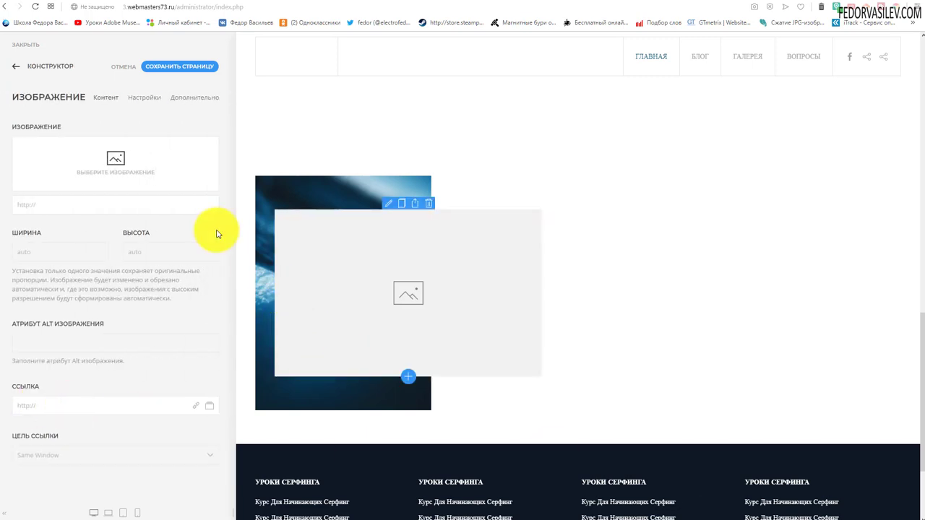
left_click(127, 166)
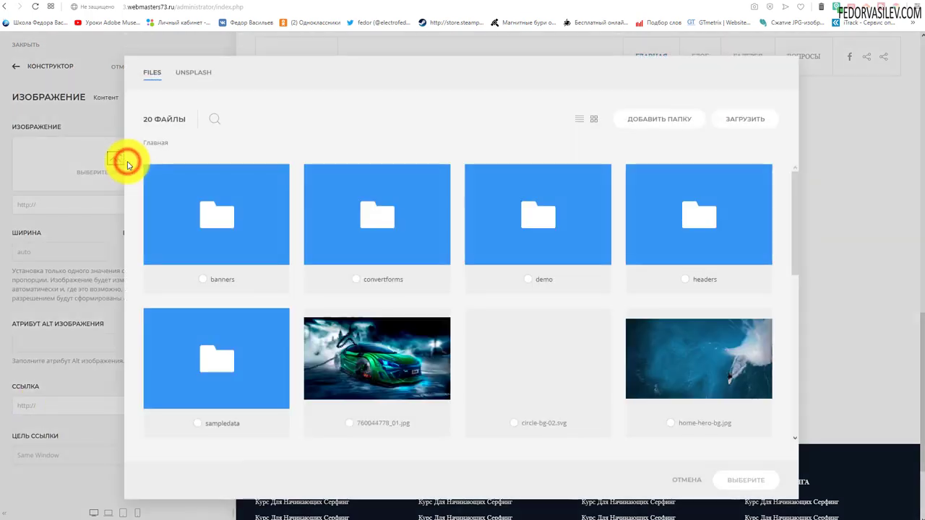
left_click(727, 119)
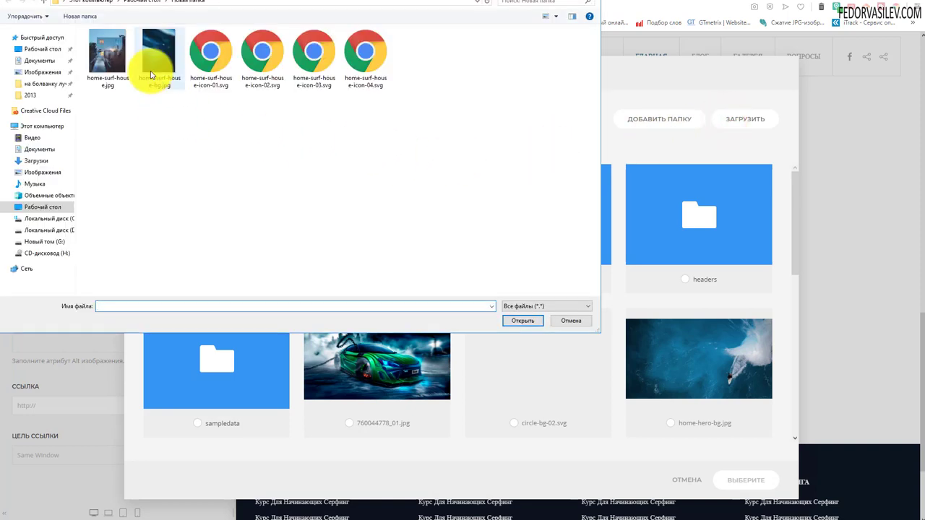
double_click(110, 55)
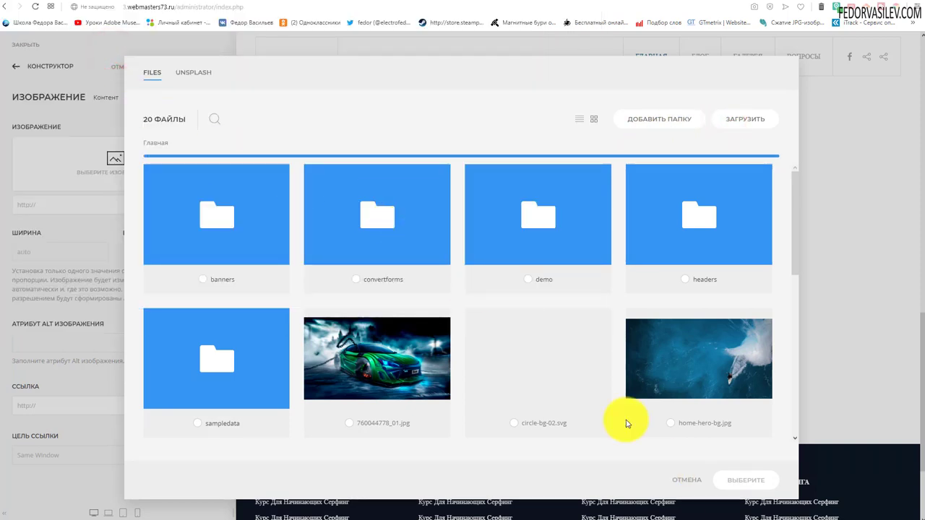
scroll(499, 291, "down", 2)
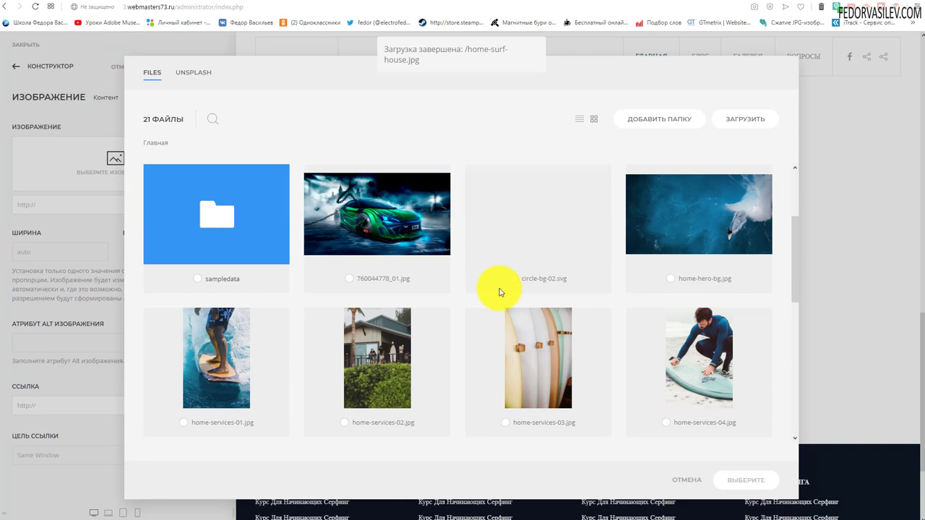
scroll(547, 241, "down", 2)
scroll(388, 305, "down", 1)
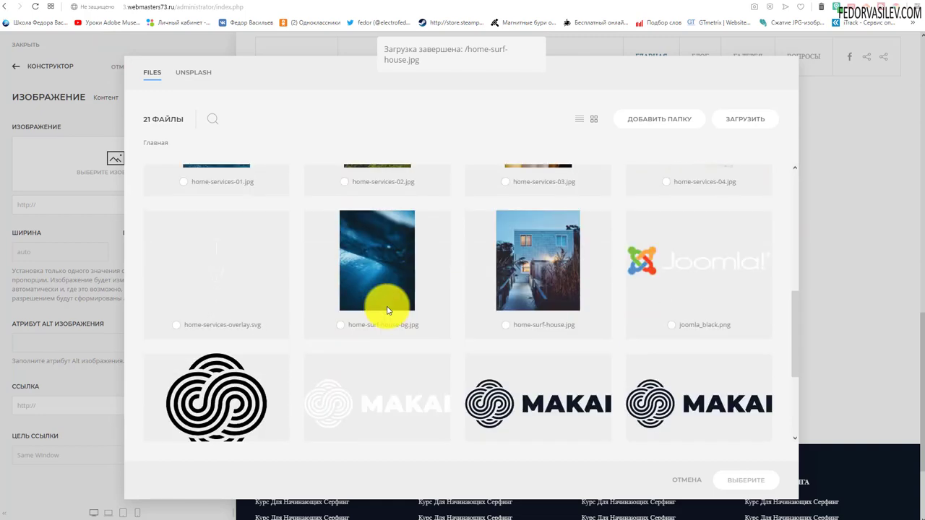
left_click(506, 325)
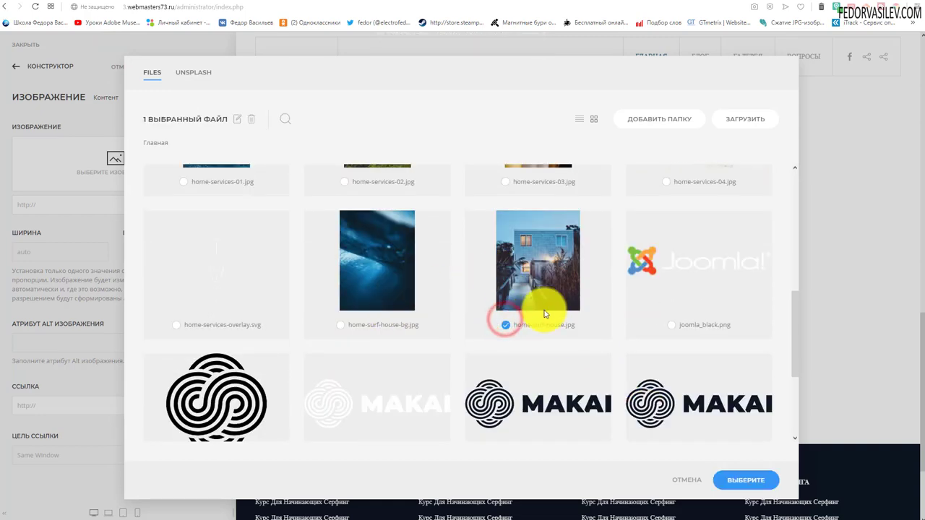
left_click(741, 488)
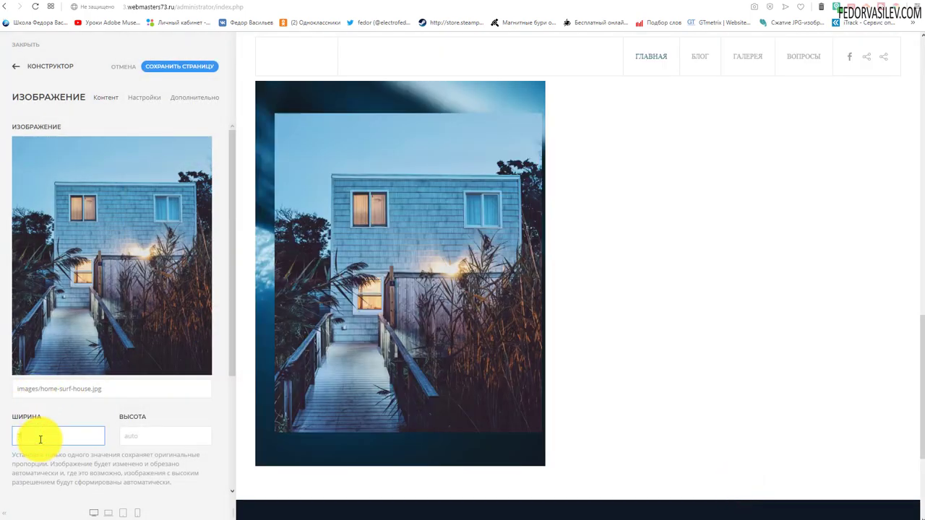
- Set the house image's width to 720 and save the page
type("500")
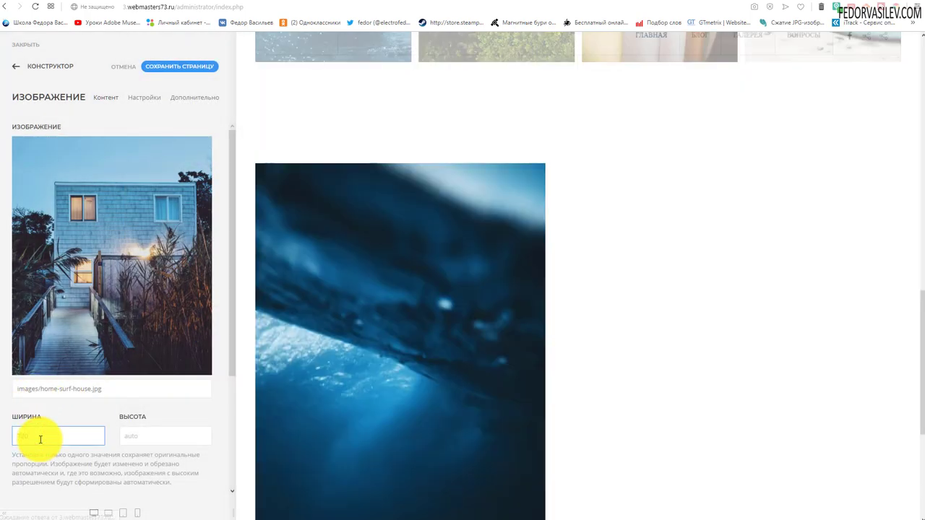
scroll(114, 318, "down", 1)
scroll(113, 319, "down", 2)
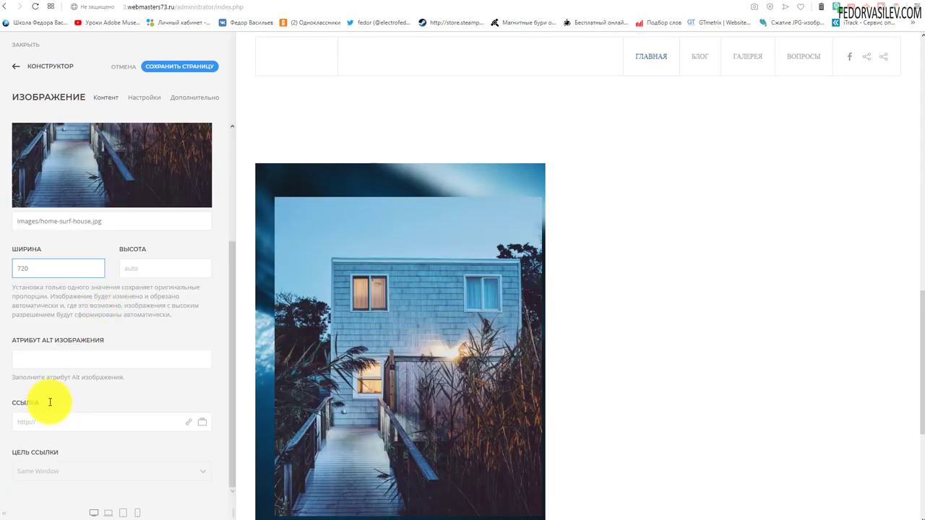
scroll(325, 292, "down", 2)
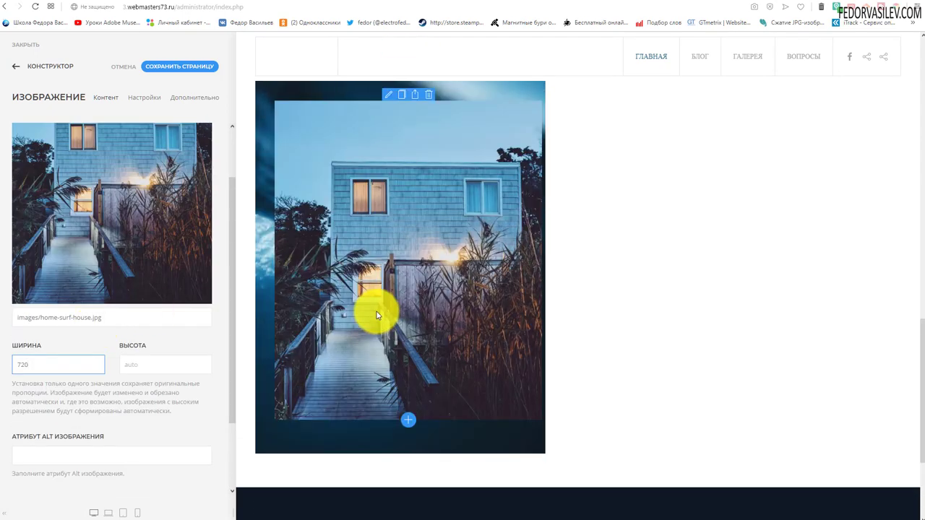
scroll(145, 239, "up", 1)
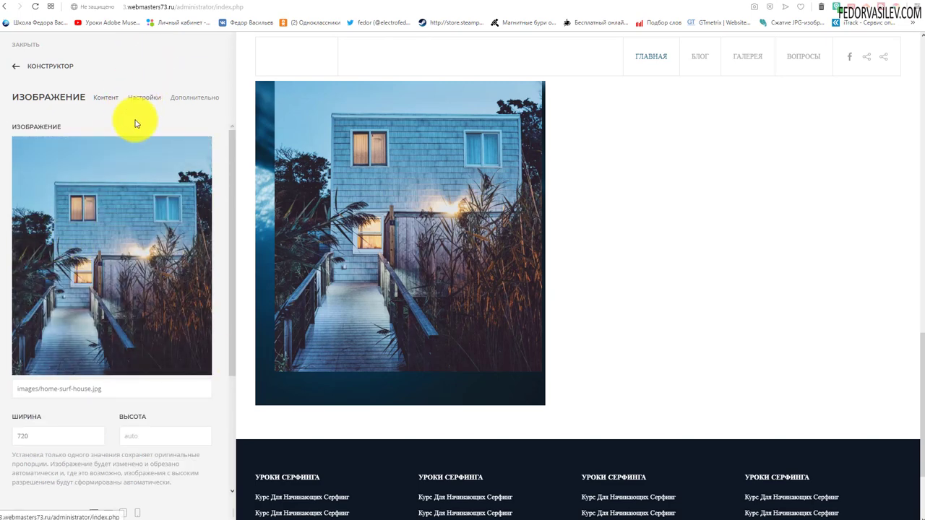
- Set the house image's box decoration to Default with the inverted style enabled
left_click(143, 97)
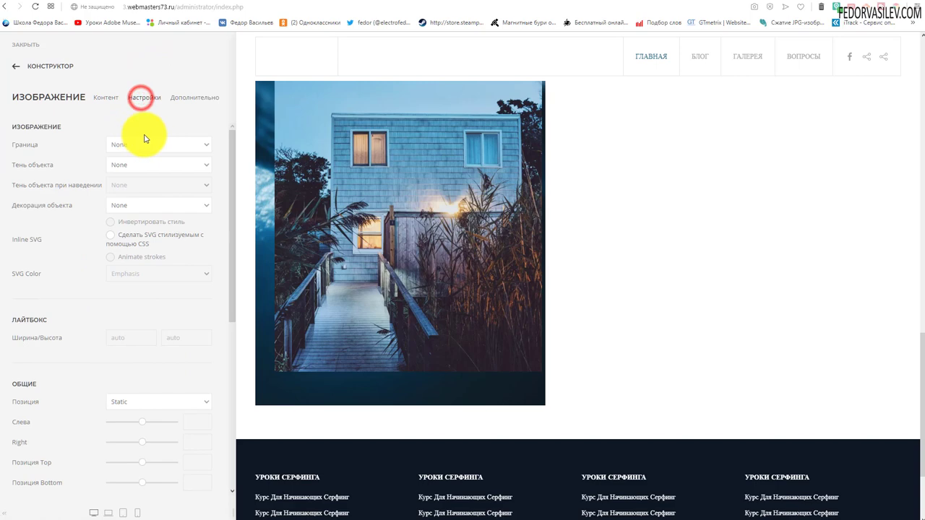
left_click(121, 206)
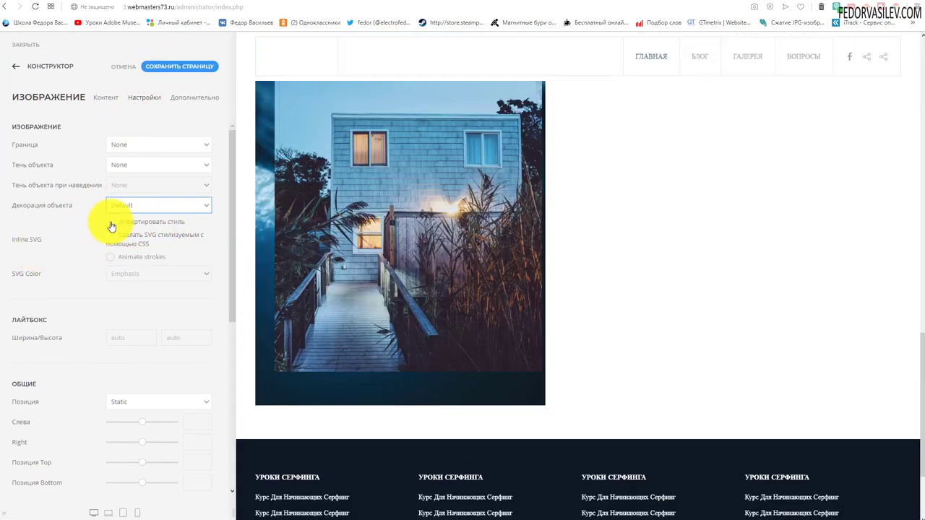
left_click(111, 222)
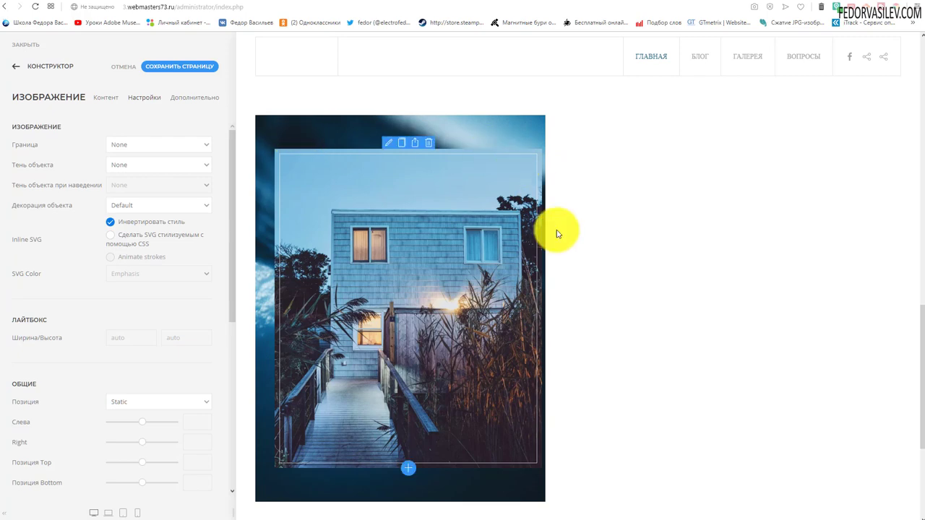
- Compare with the MAKAI demo's Our Surf House section and set the house image's text alignment to Right
left_click(788, 2)
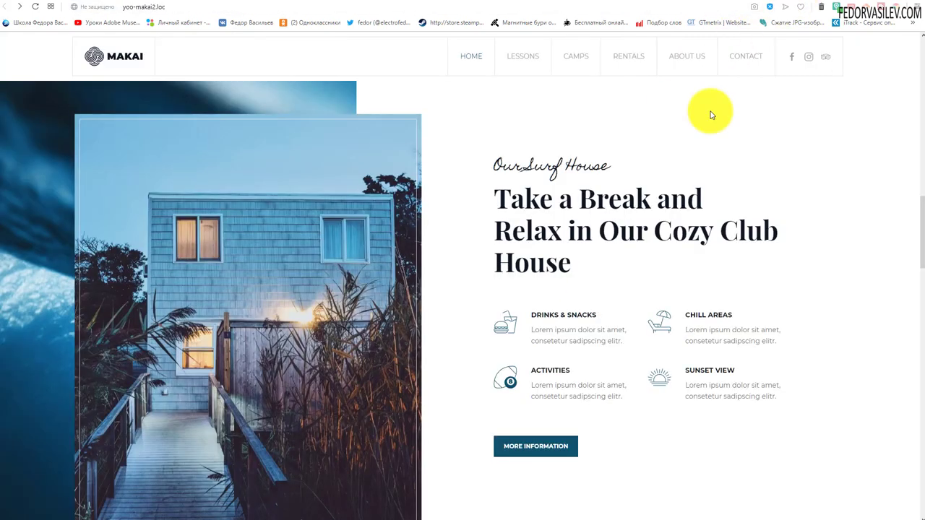
scroll(130, 202, "down", 4)
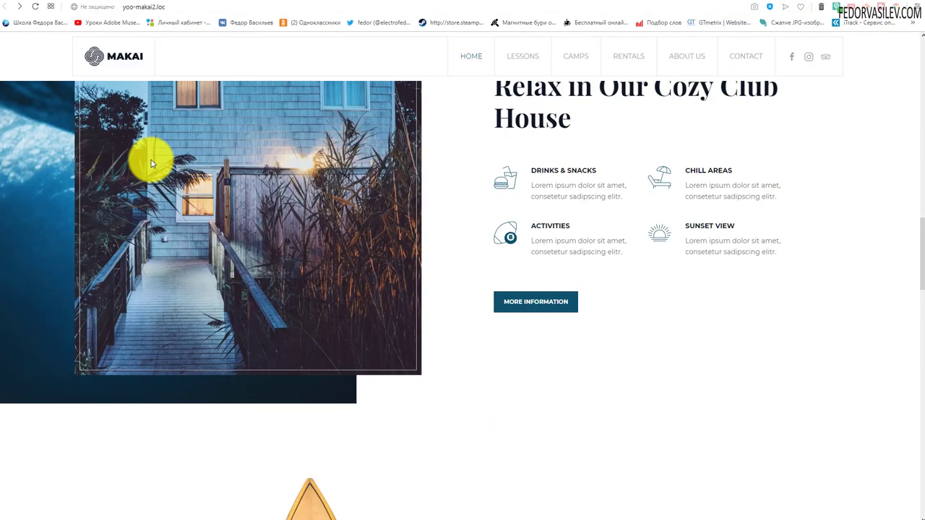
scroll(217, 217, "up", 2)
key("ctrl+Tab")
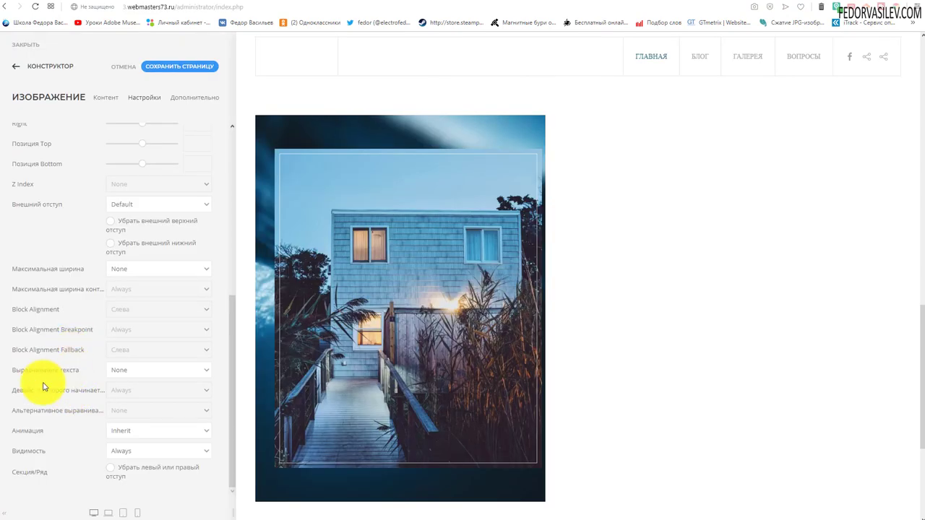
left_click(138, 371)
left_click(124, 411)
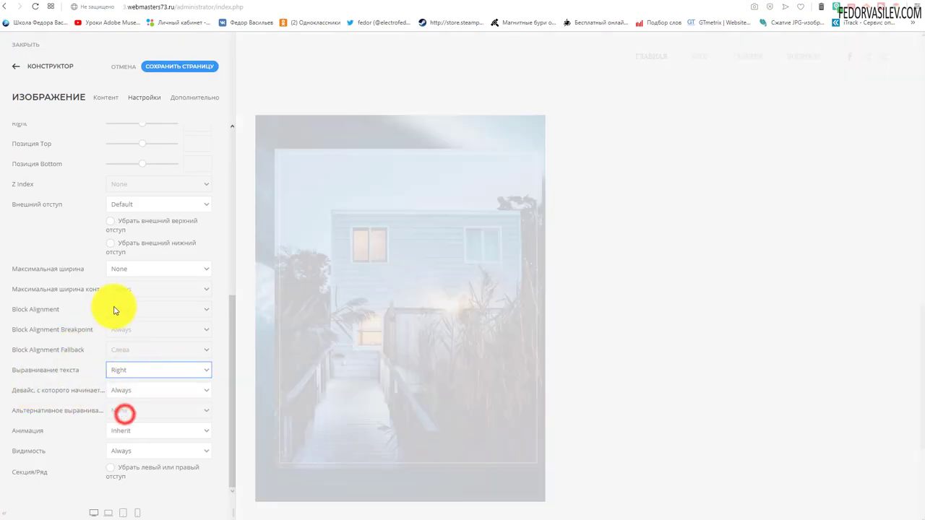
- Switch to the MAKAI demo site and examine how the images and text in the Our Surf House section are laid out
key("ctrl+Tab")
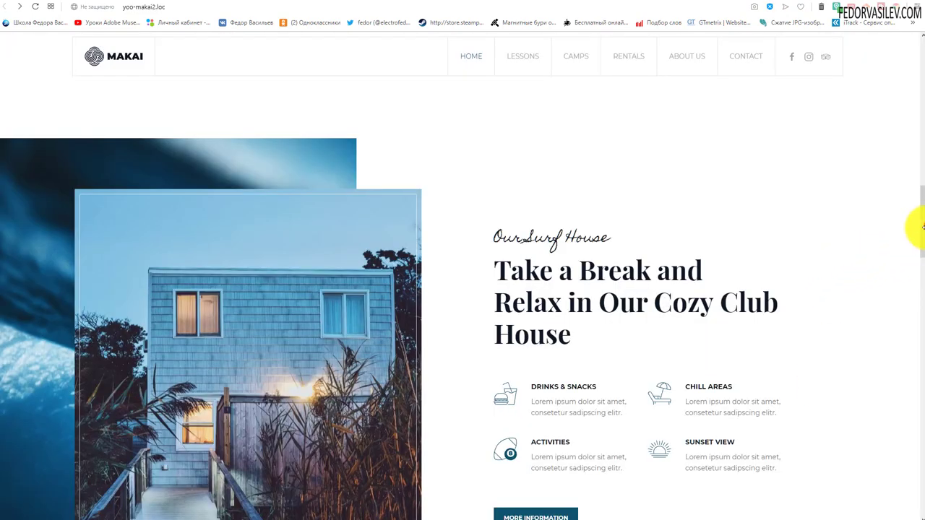
left_click_drag(923, 227, 589, 243)
scroll(889, 125, "up", 2)
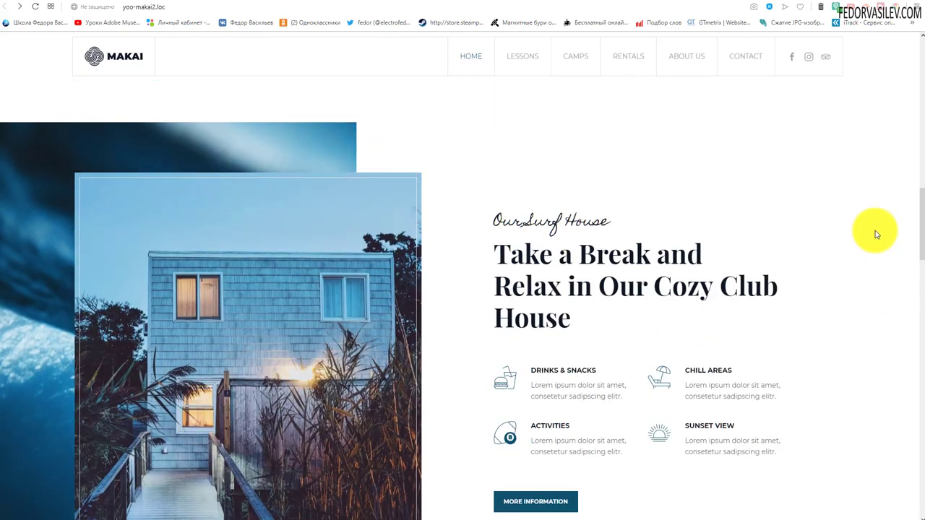
mouse_move(921, 239)
left_mouse_down()
mouse_move(915, 274)
mouse_move(917, 222)
left_mouse_up()
scroll(913, 210, "down", 5)
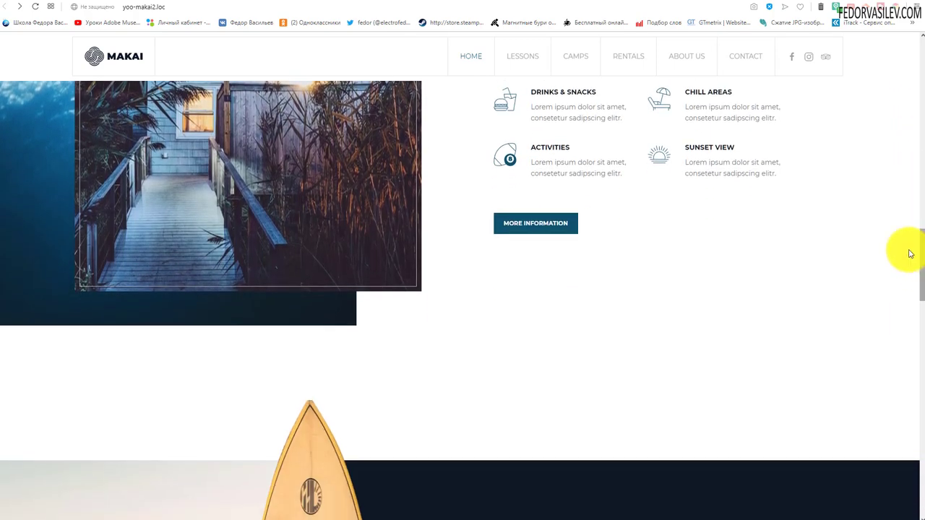
- Return to the page builder and set the house image's animation to Parallax (Параллакс)
left_click(646, 5)
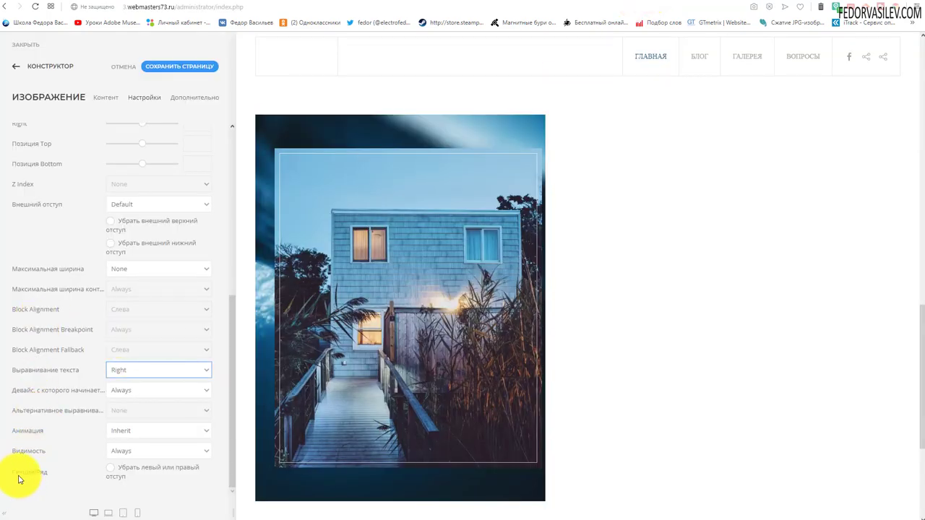
left_click(144, 430)
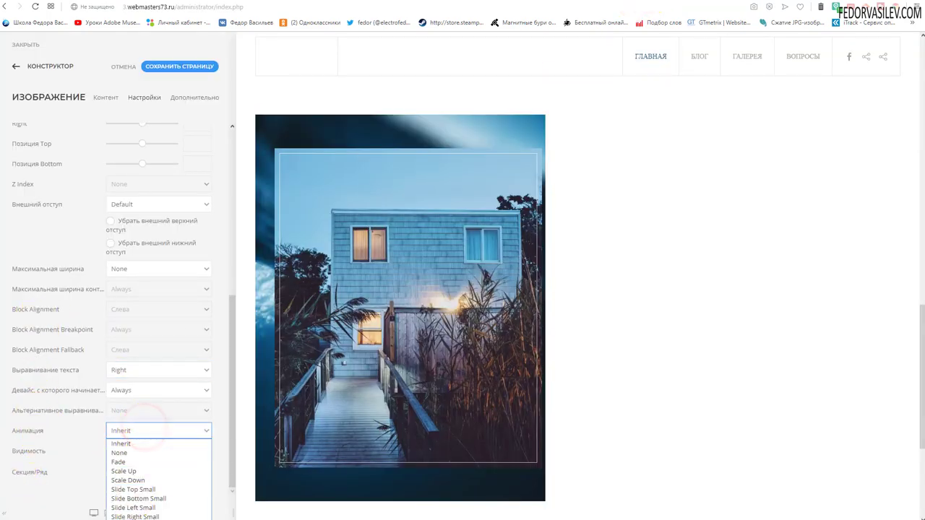
left_click(133, 514)
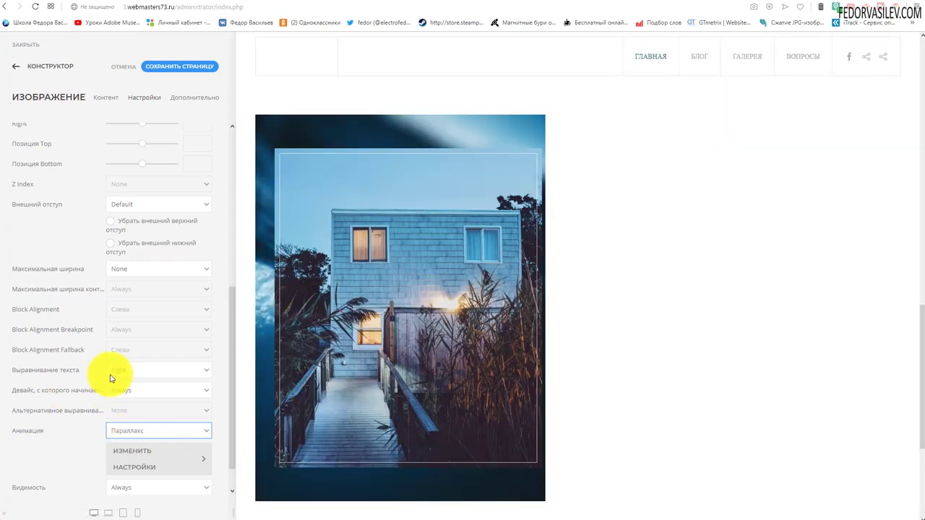
scroll(87, 390, "down", 1)
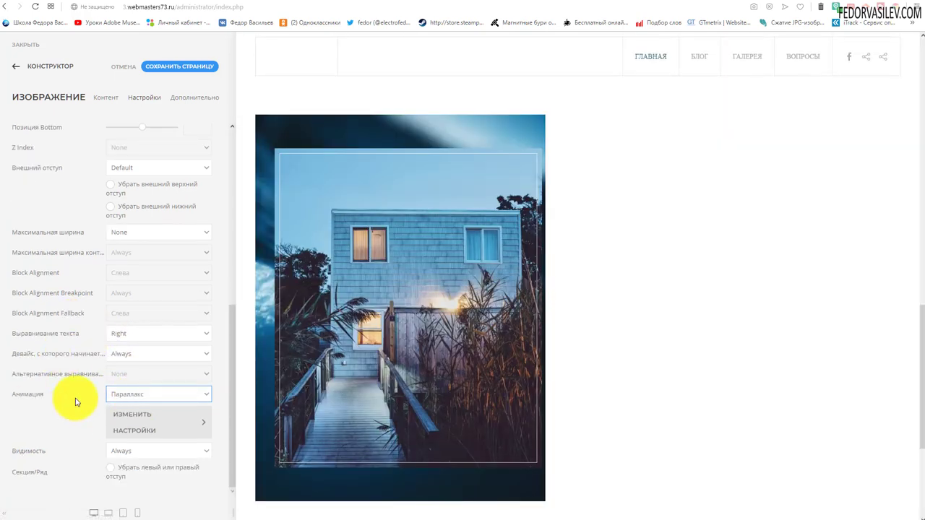
- Open the house image's parallax settings, look through the position, scale, rotation, opacity and easing options, and return to the page structure
left_click(130, 420)
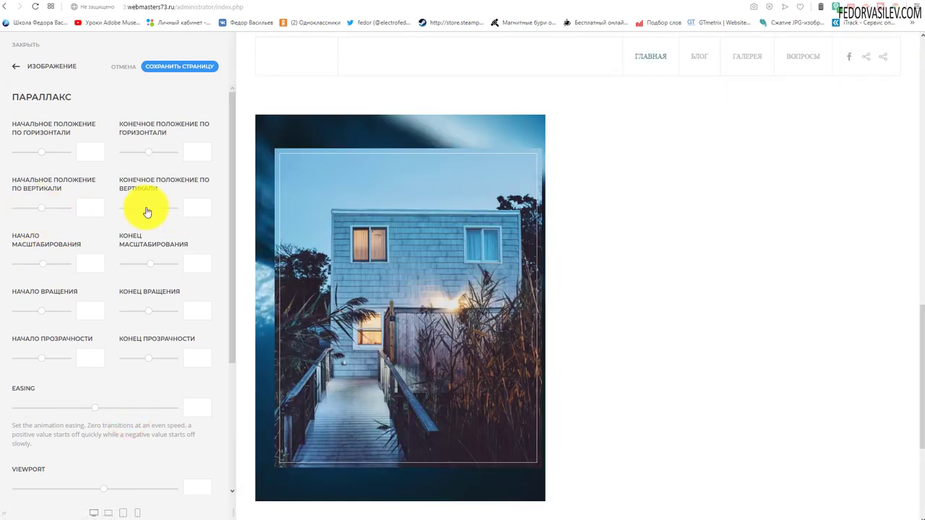
scroll(118, 336, "down", 5)
scroll(113, 346, "up", 5)
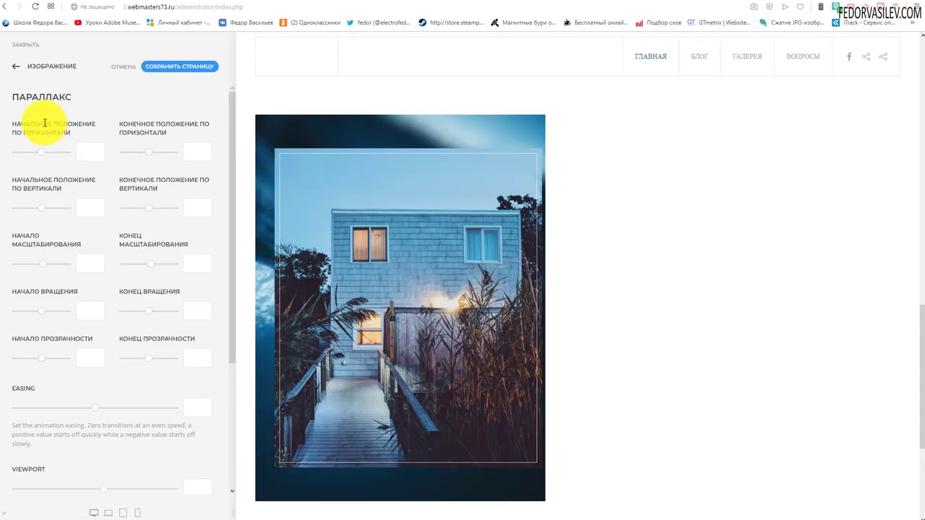
left_click(15, 65)
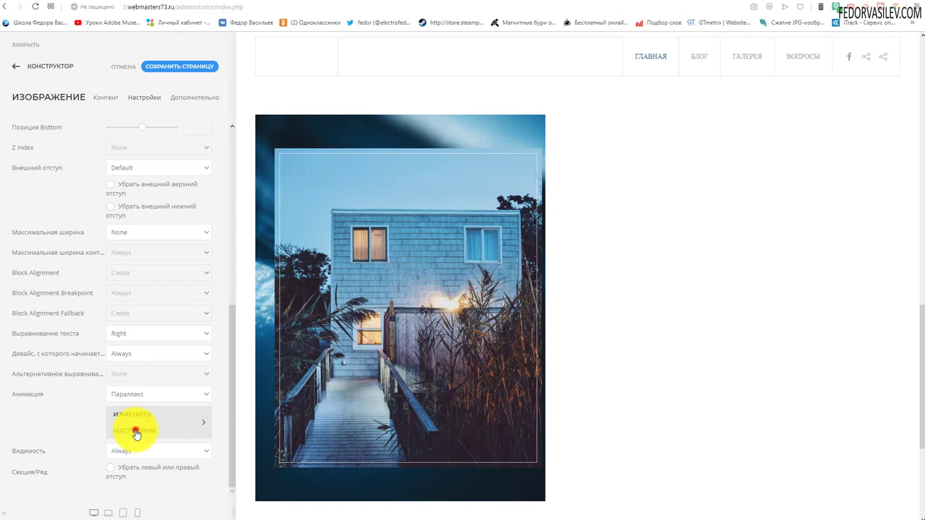
left_click(136, 432)
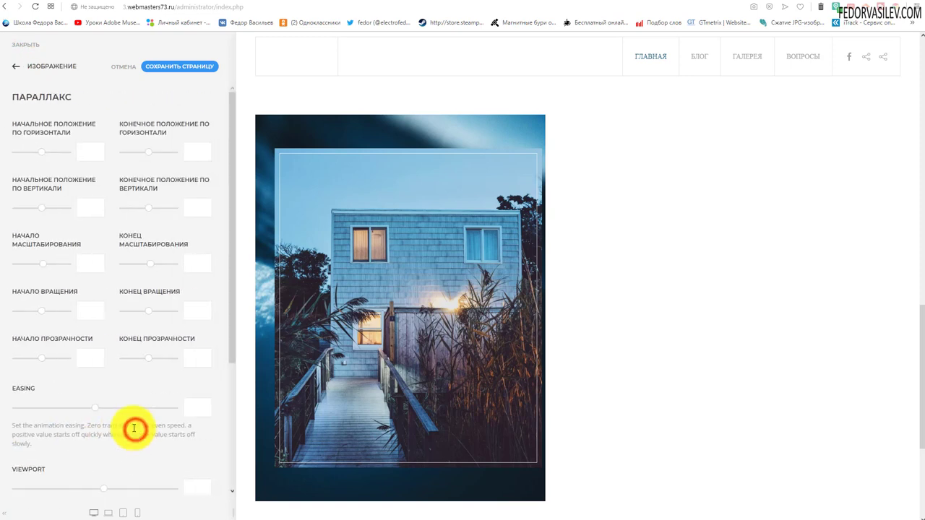
left_click(16, 69)
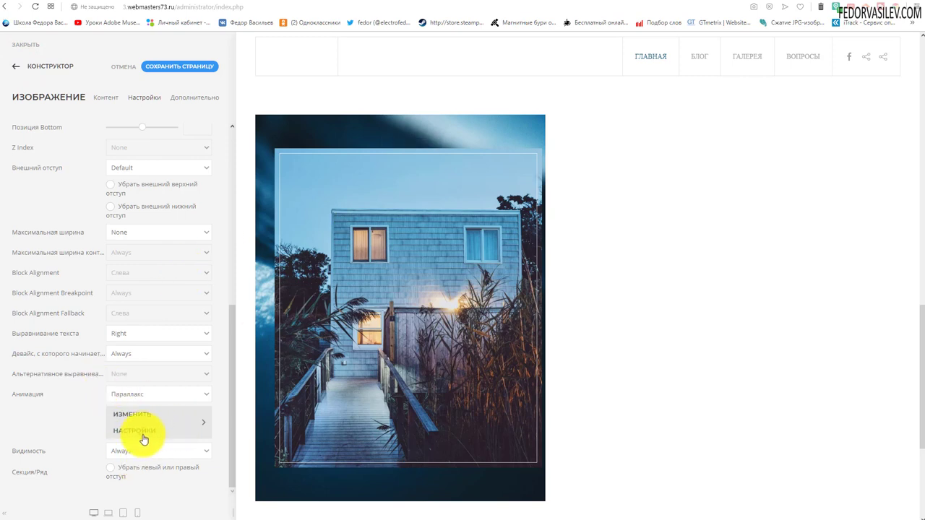
left_click(655, 383)
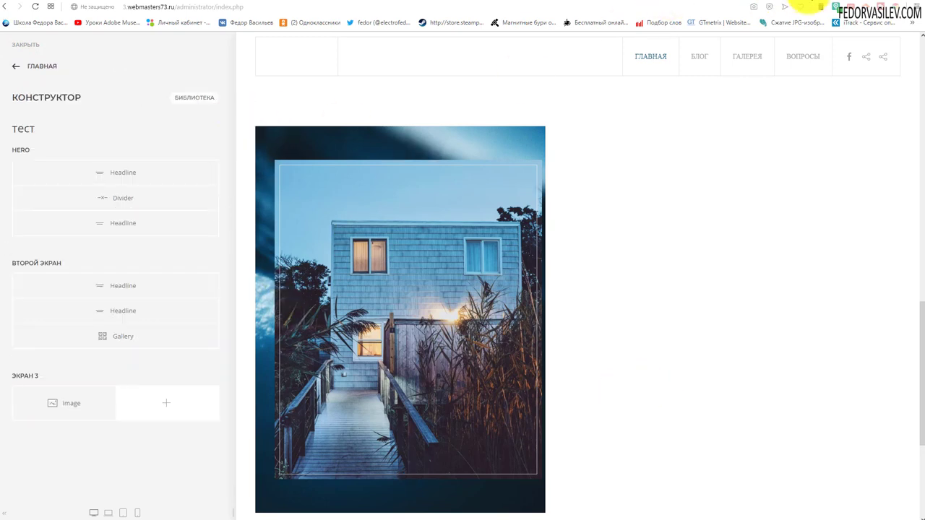
- Switch to the MAKAI demo site and check how the Our Surf House background reaches the page edge and overlaps the house image
left_click(798, 1)
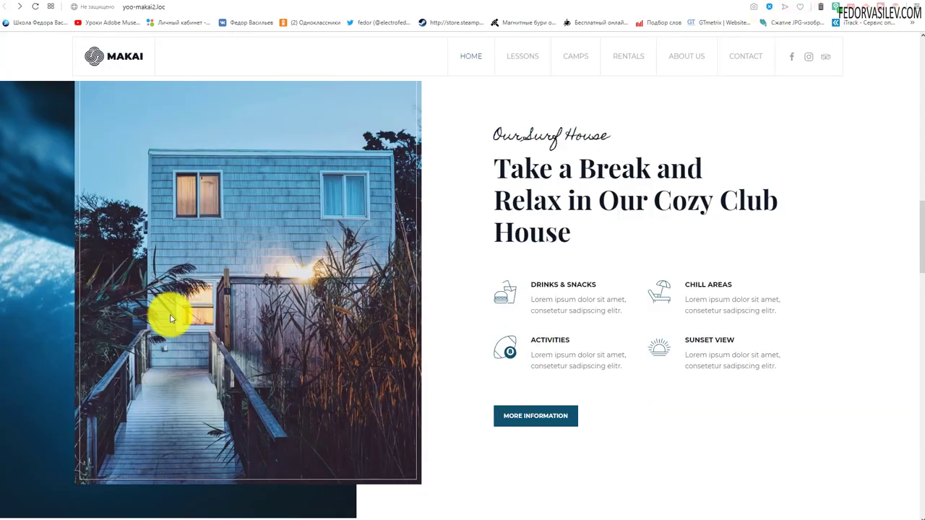
scroll(380, 169, "up", 2)
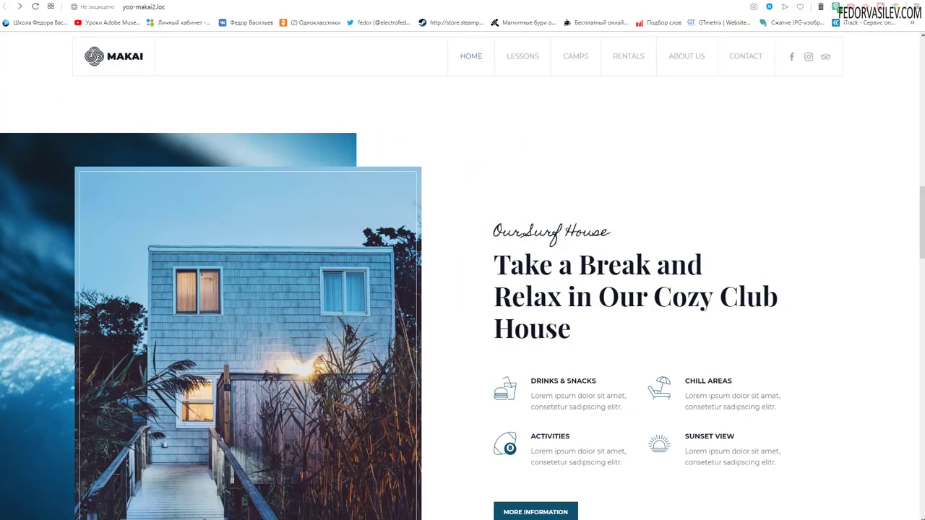
scroll(161, 120, "down", 2)
scroll(37, 431, "down", 1)
scroll(3, 388, "up", 1)
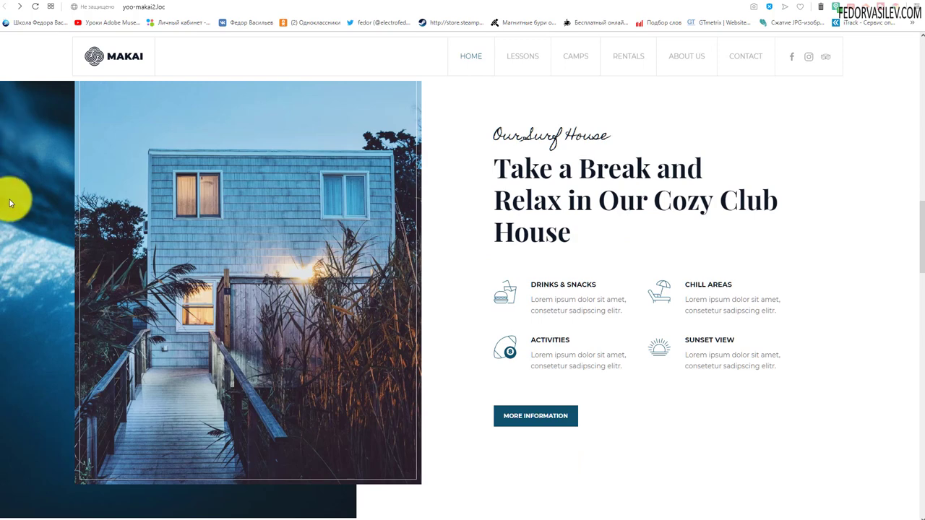
scroll(10, 200, "up", 1)
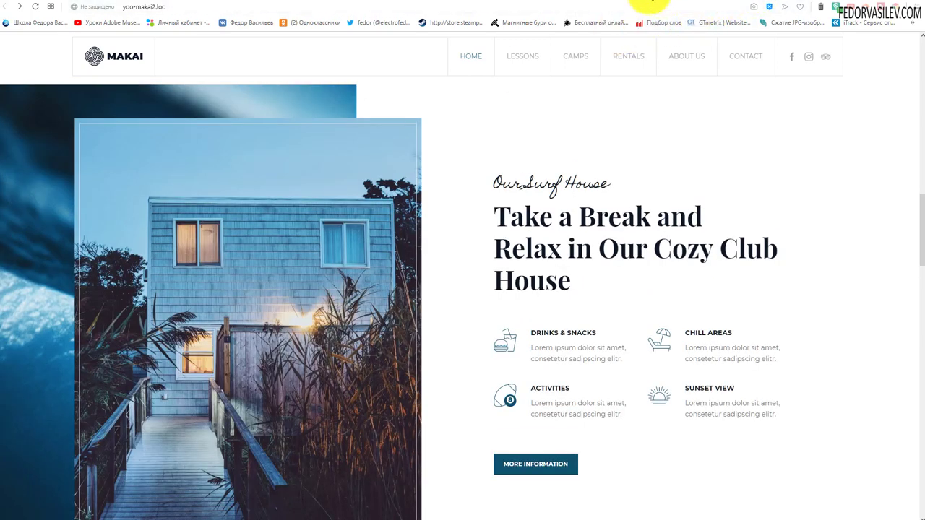
- Return to the page builder and set the maximum width of the Экран 3 section to None
left_click(648, 5)
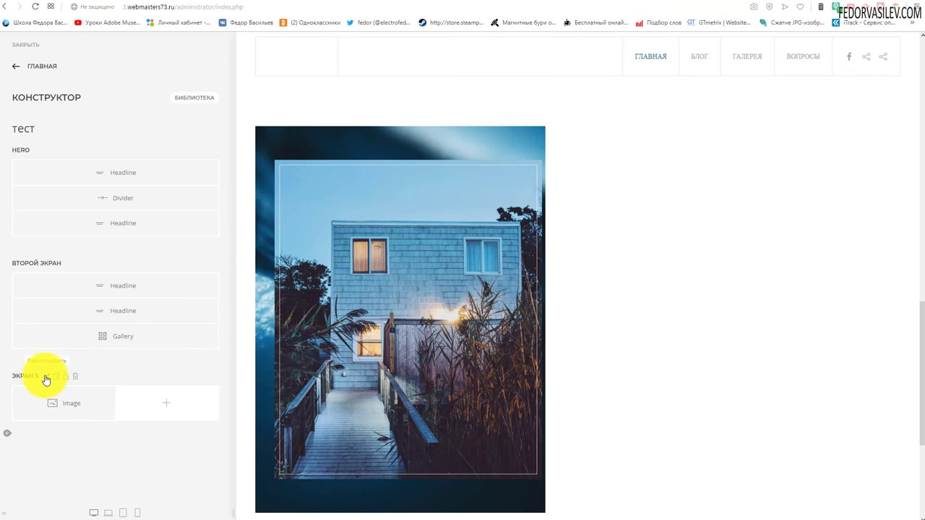
left_click(45, 377)
scroll(50, 340, "down", 1)
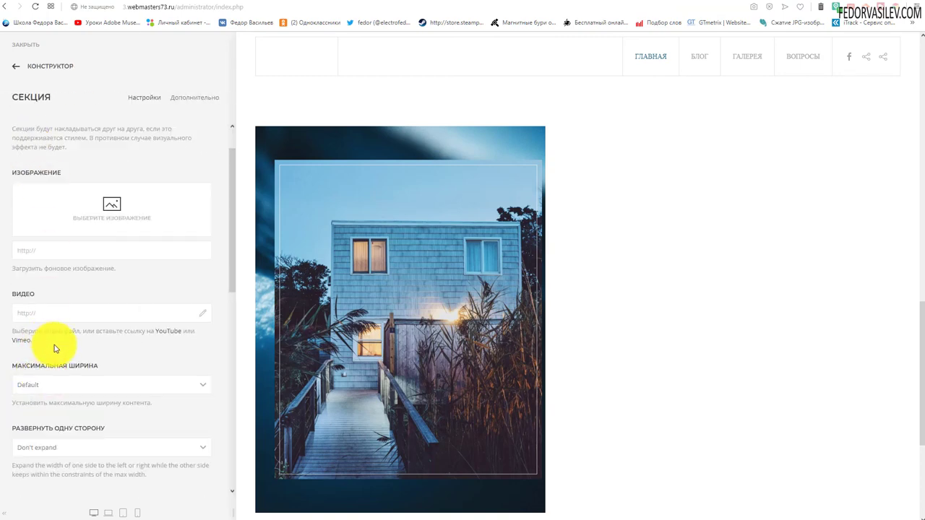
left_click(60, 386)
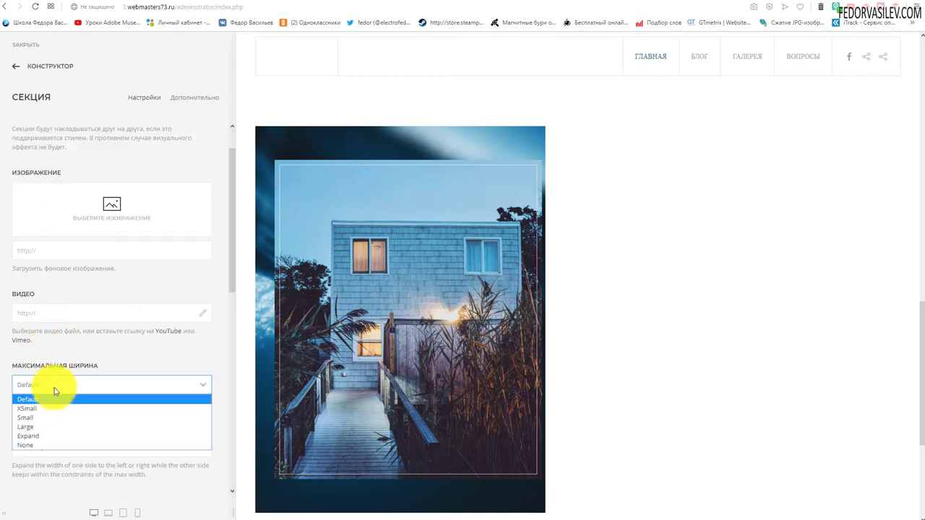
left_click(33, 446)
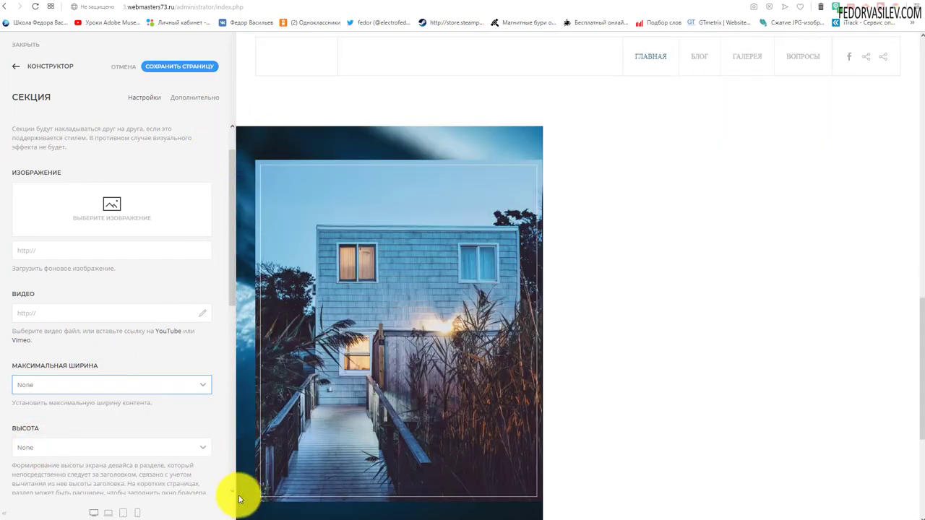
- Set the vertical padding of the Экран 3 section to Large and save the page
scroll(250, 289, "down", 1)
scroll(114, 386, "down", 3)
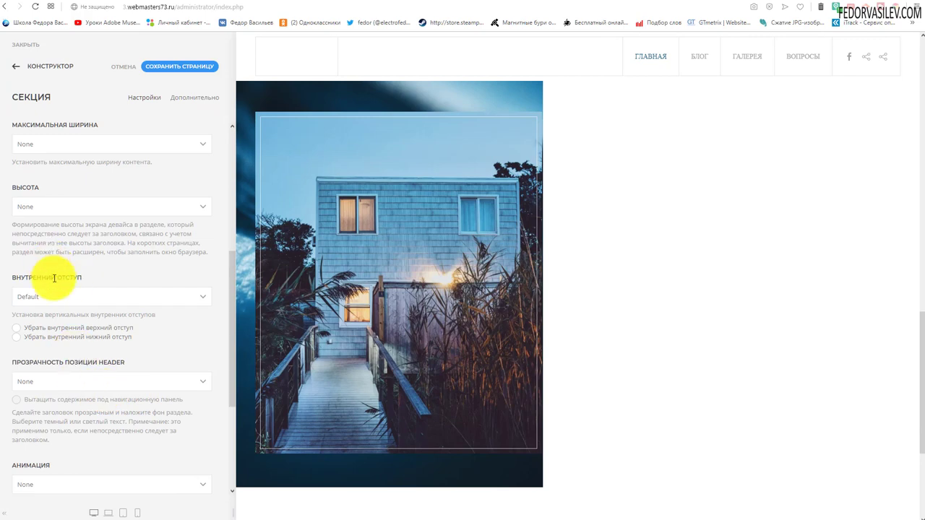
left_click(51, 302)
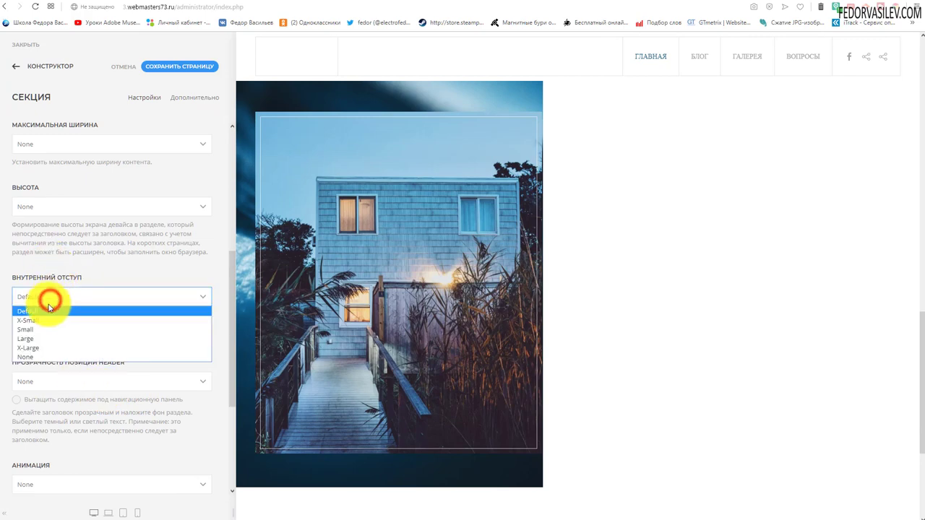
left_click(39, 341)
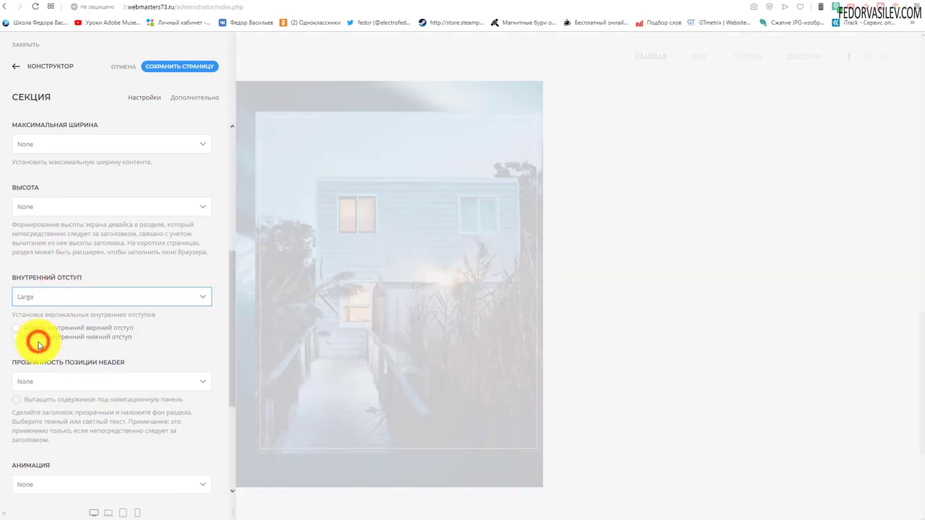
left_click(179, 66)
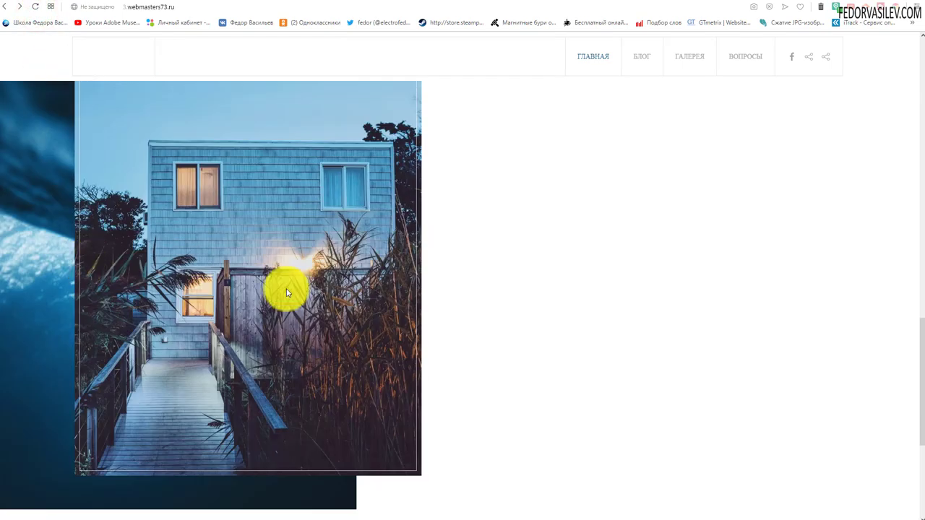
- Check the position of the background and house image in the third section of the published page
scroll(332, 286, "up", 2)
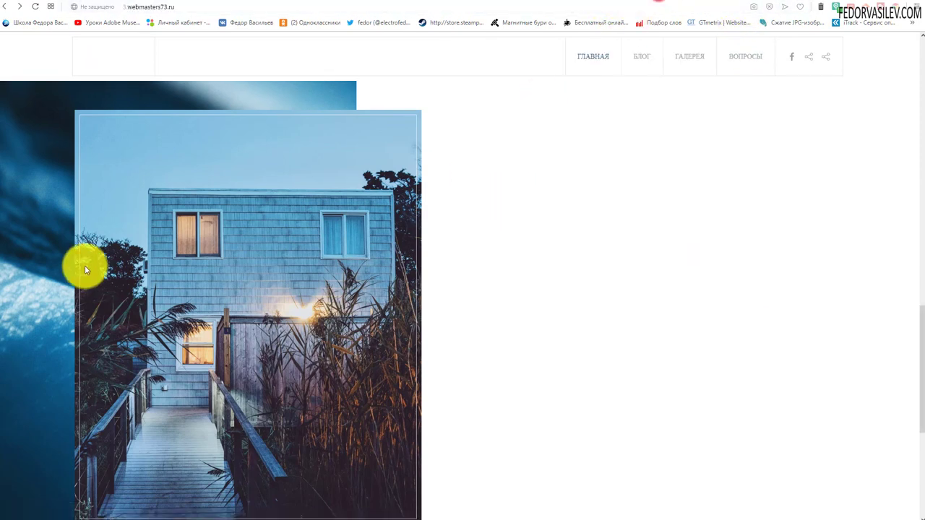
scroll(84, 265, "up", 2)
scroll(10, 222, "down", 3)
scroll(72, 310, "up", 1)
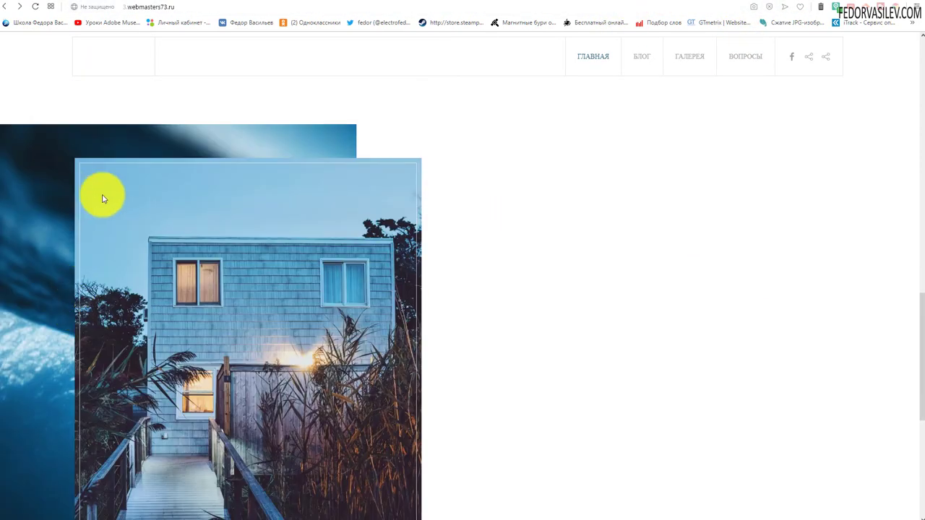
scroll(345, 149, "down", 2)
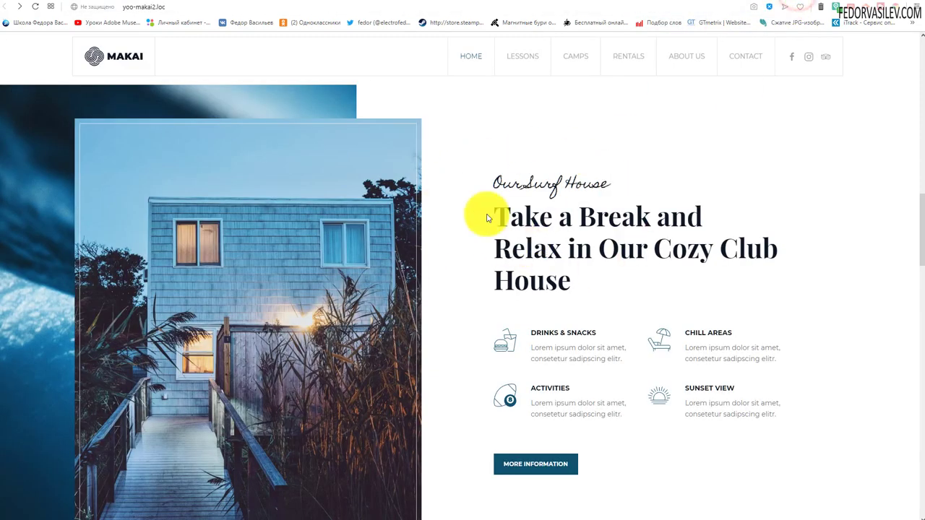
- Compare the script subtitle and large heading of the demo's Our Surf House section with the second section's headings in the page builder
triple_click(576, 289)
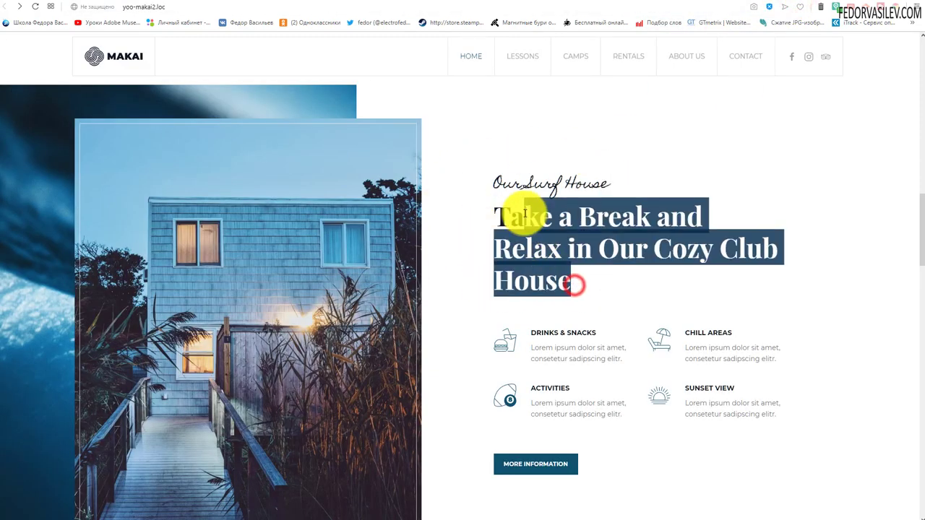
left_click_drag(578, 282, 480, 181)
left_click(582, 290)
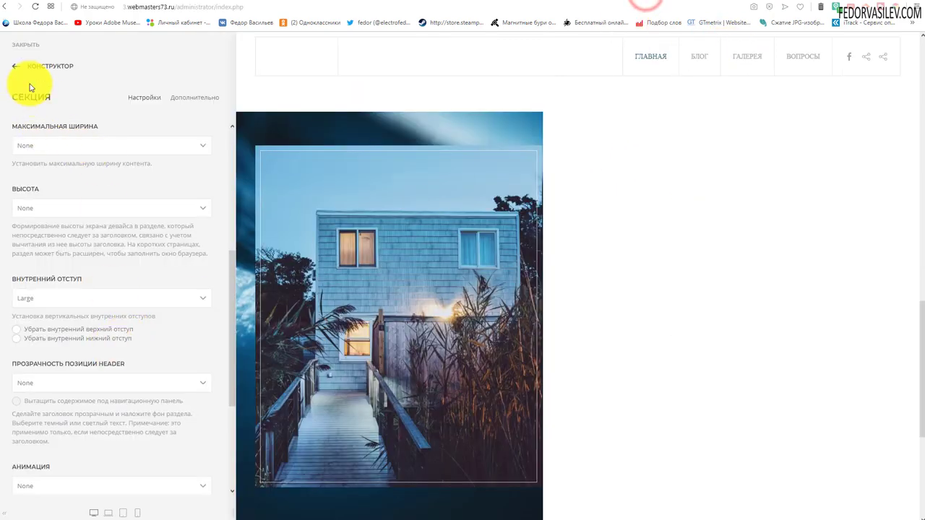
left_click(14, 70)
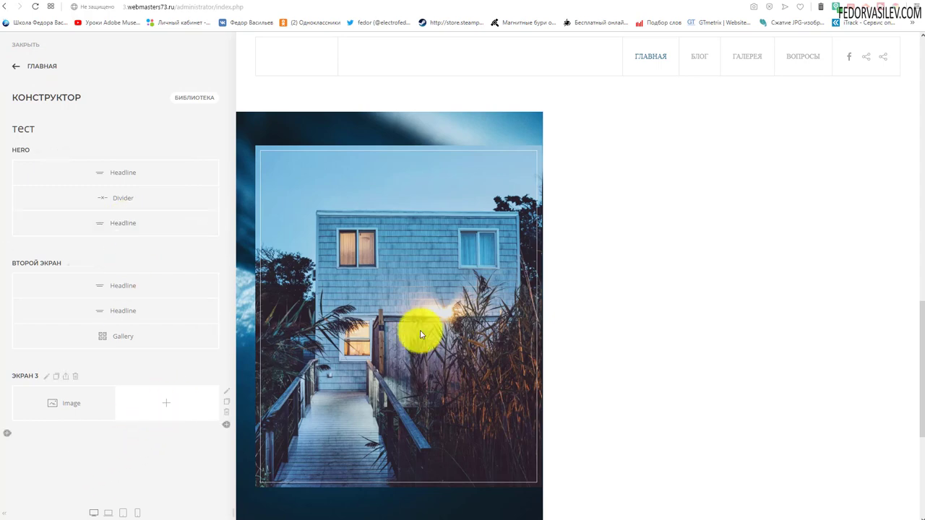
scroll(506, 318, "up", 8)
scroll(393, 327, "down", 2)
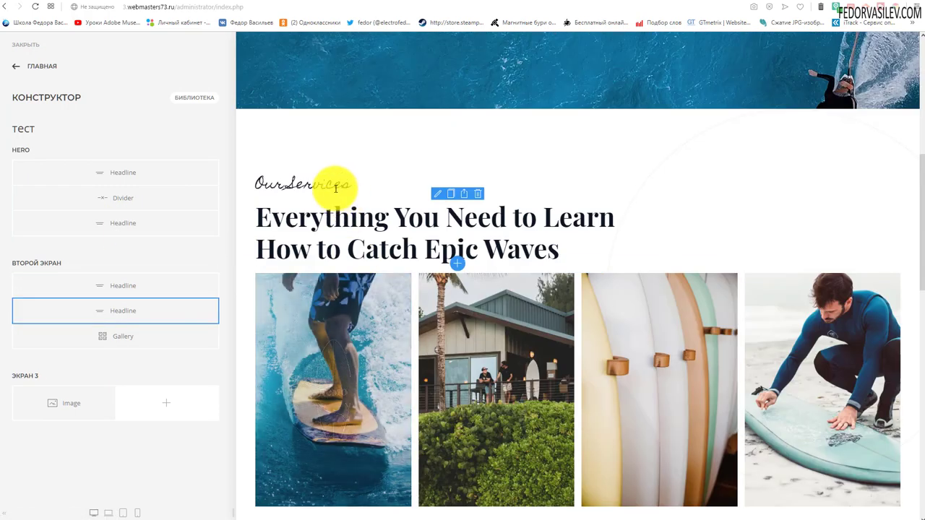
double_click(329, 181)
left_click_drag(396, 242, 311, 222)
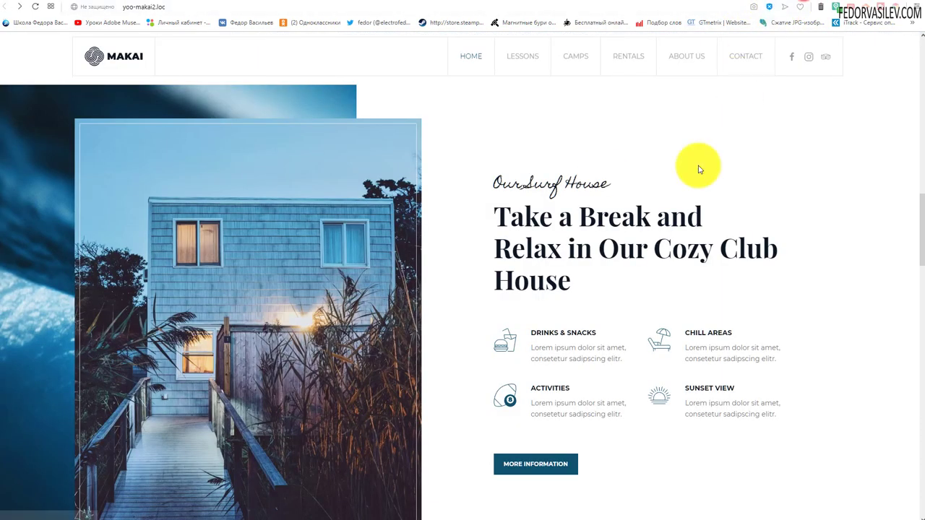
- Add a Grid element below the two headlines in the second column of Экран 3
scroll(614, 224, "down", 1)
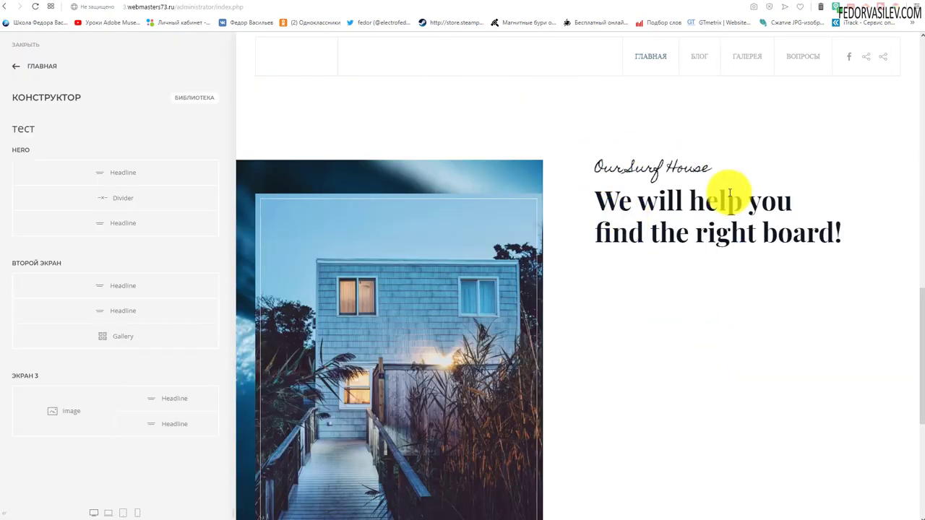
left_click(167, 440)
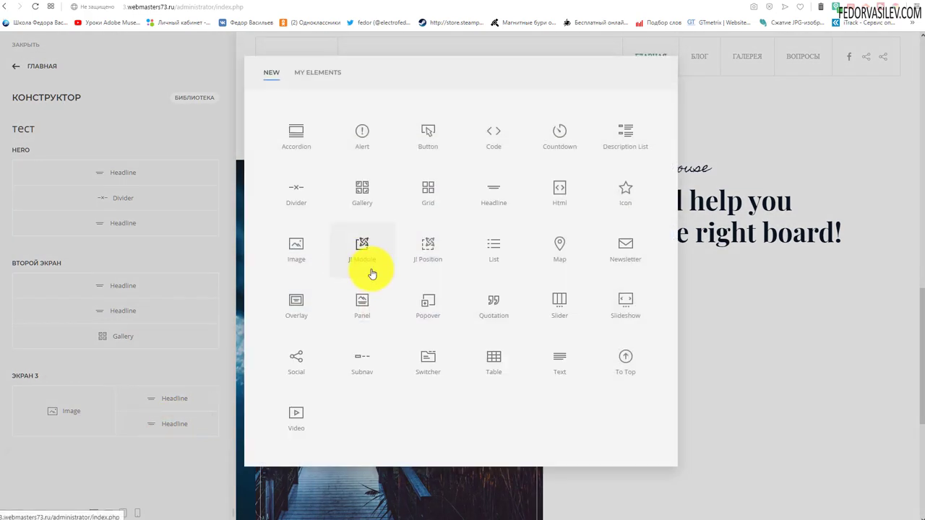
left_click(425, 193)
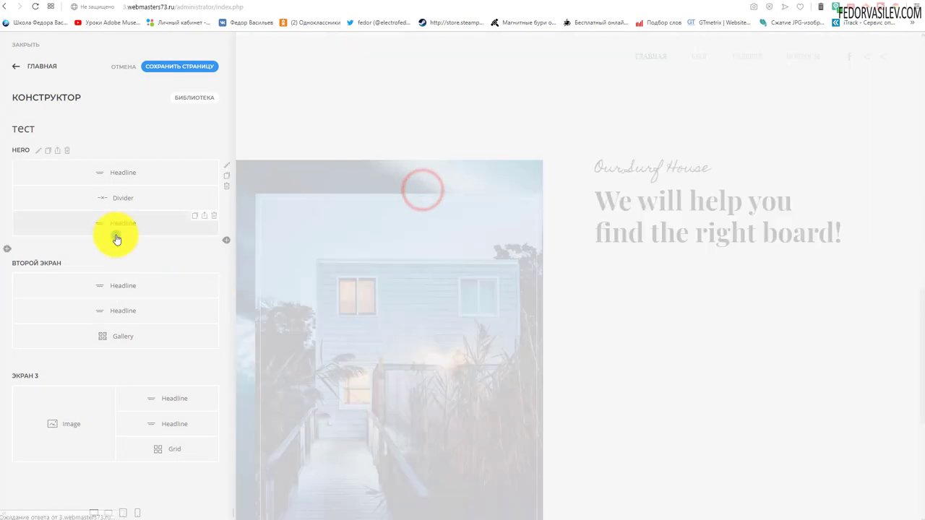
scroll(593, 311, "down", 1)
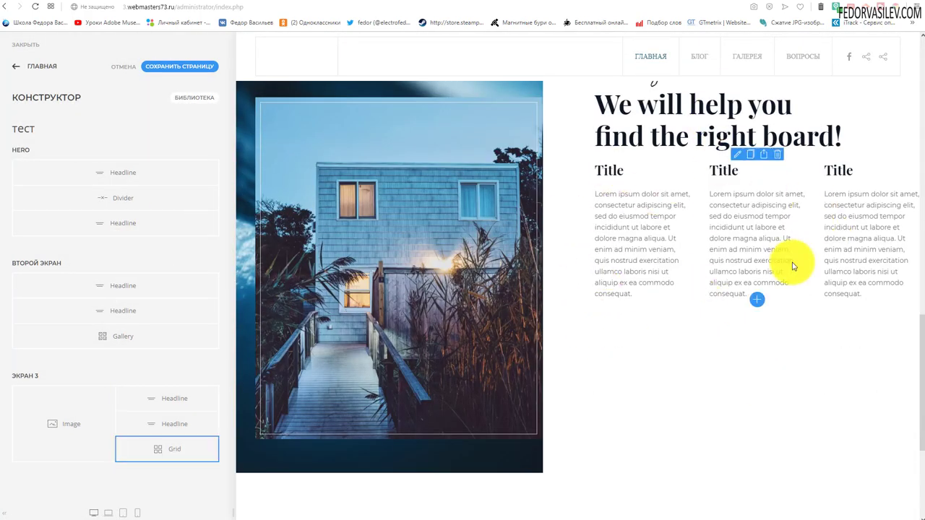
- Open the new grid in Экран 3 and add its first item
left_click(170, 452)
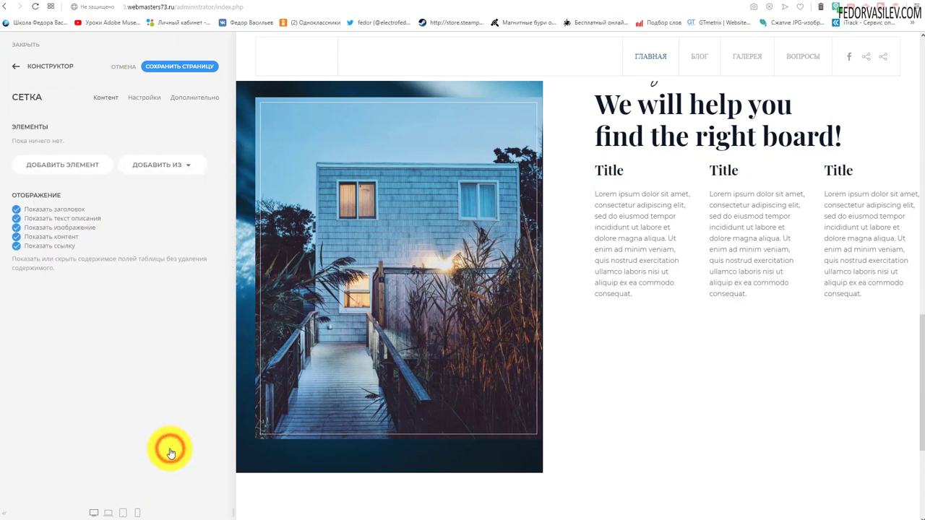
left_click(76, 171)
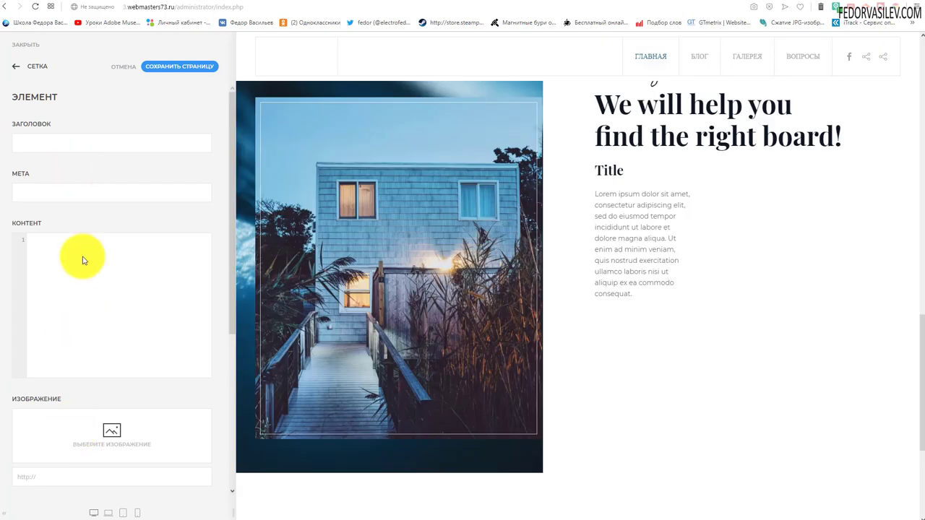